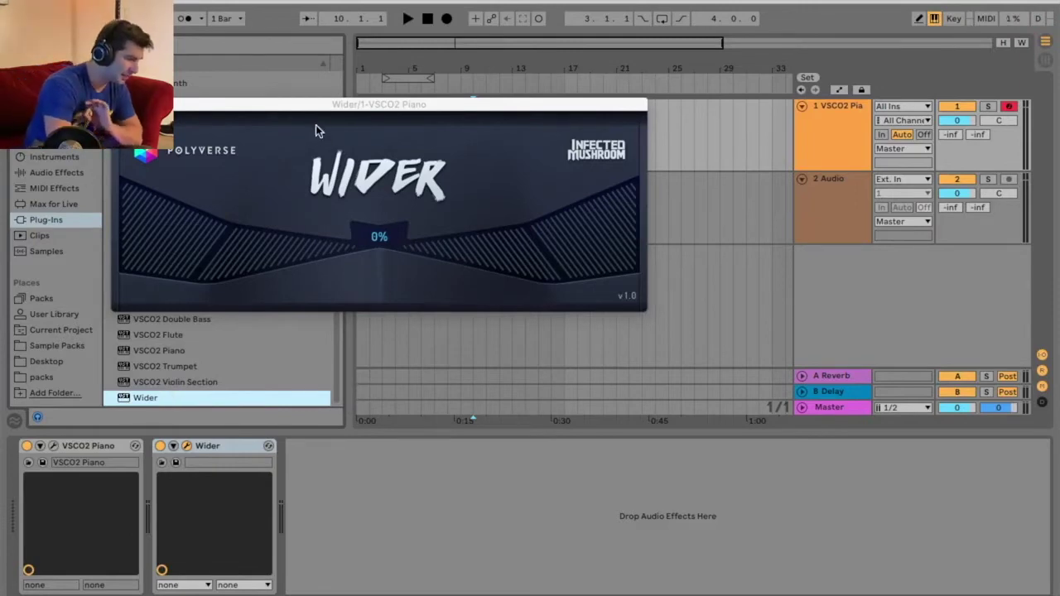
- Drag the piano's Wider window to the right to uncover more of the Plug-Ins list
drag(311, 106, 447, 103)
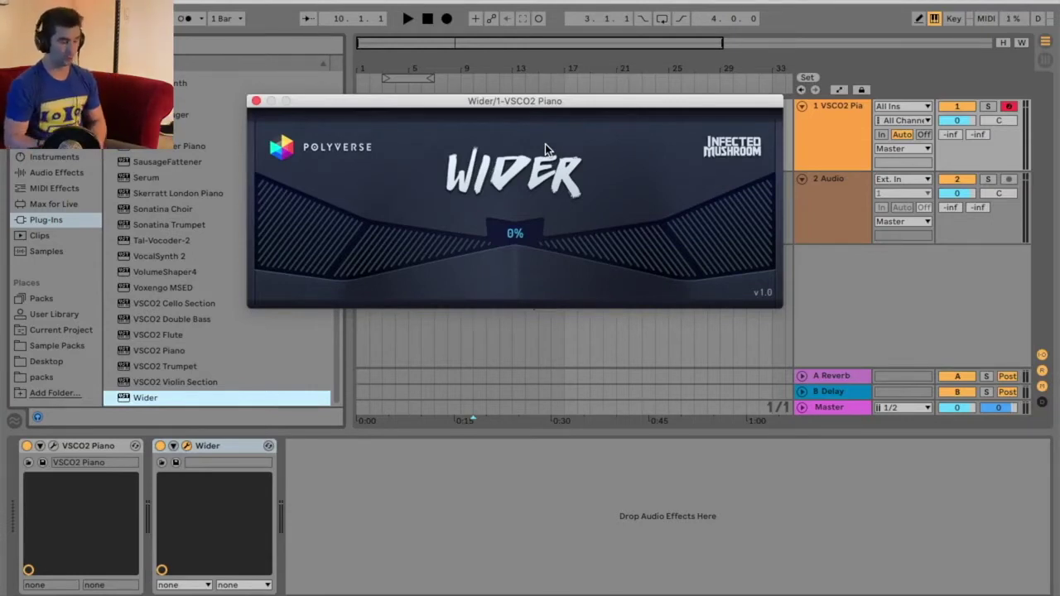
- Insert an empty MIDI clip at the start of the piano track and step-enter C3–E3–G3 chords
drag(545, 100, 633, 244)
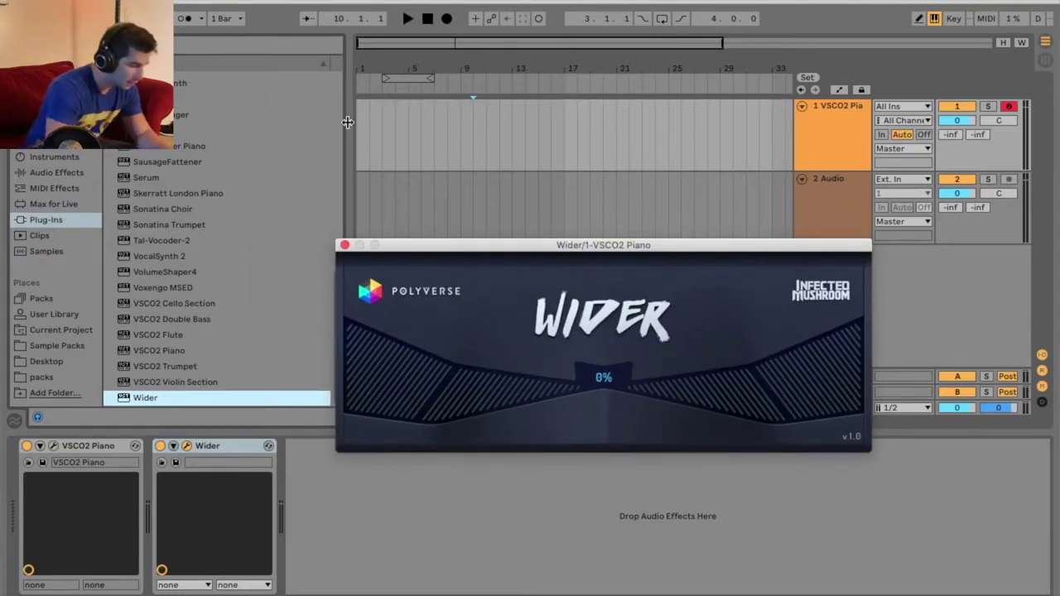
drag(361, 114, 408, 116)
right_click(378, 115)
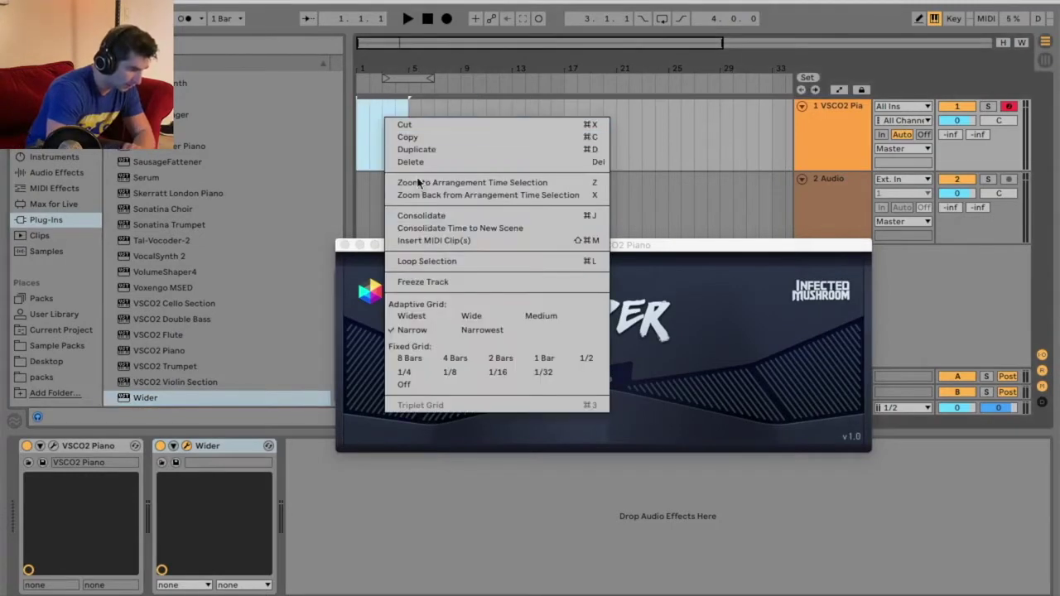
click(443, 238)
click(246, 507)
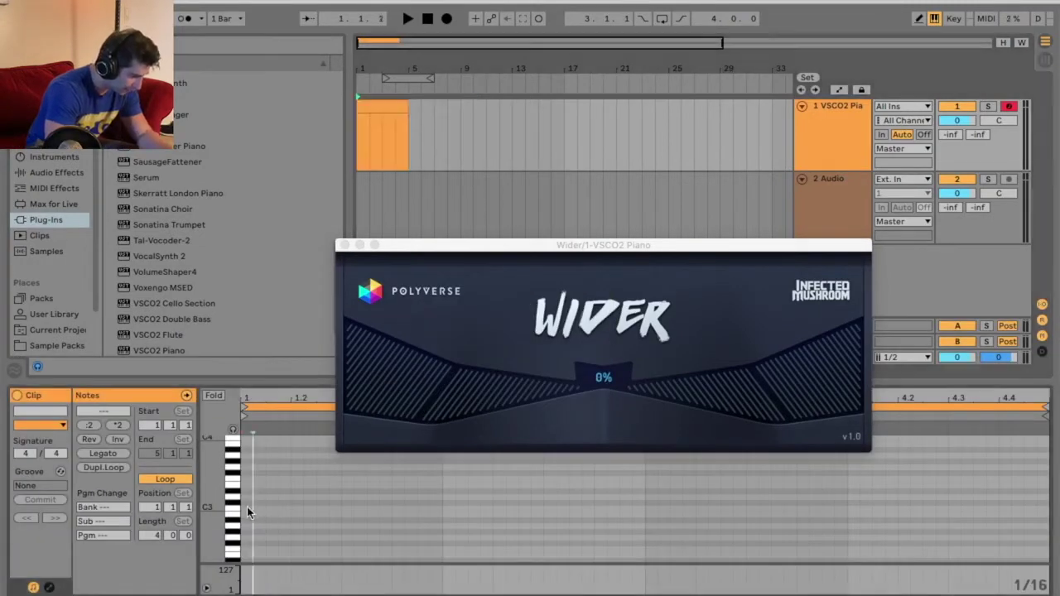
key(a+d+g)
key(a+d+g)
key(a+d+g)
key(a+d+g)
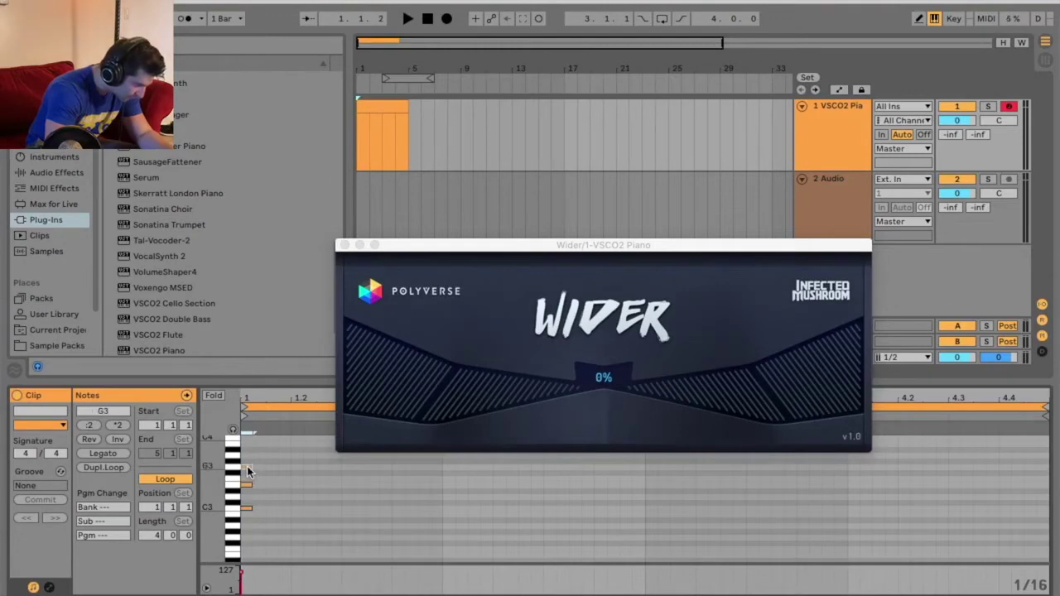
- Remove the chords at steps 2 and 4, then refill the bar to eight chords
key(space)
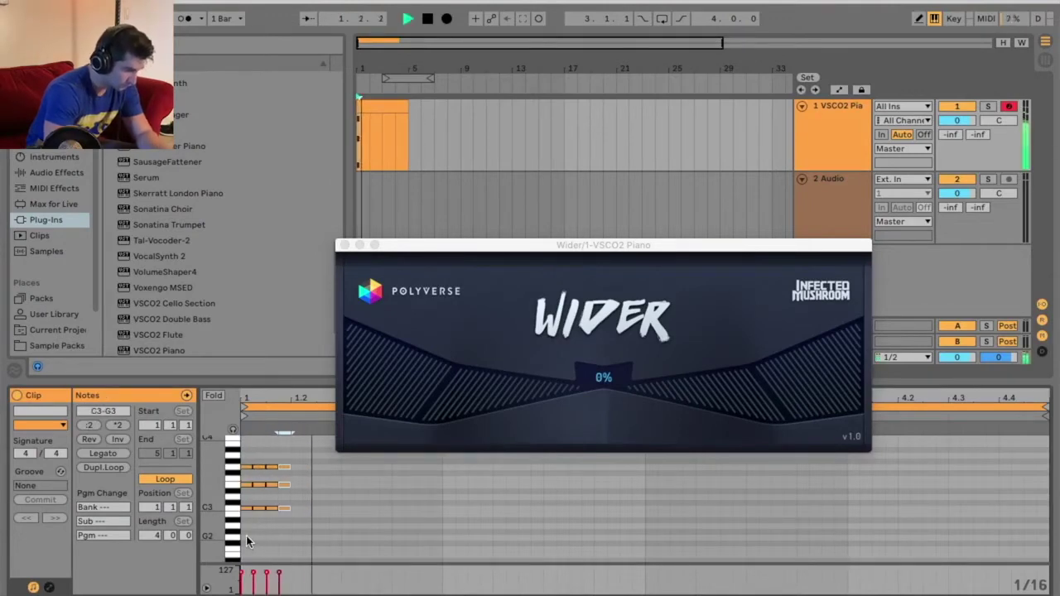
drag(286, 453, 289, 515)
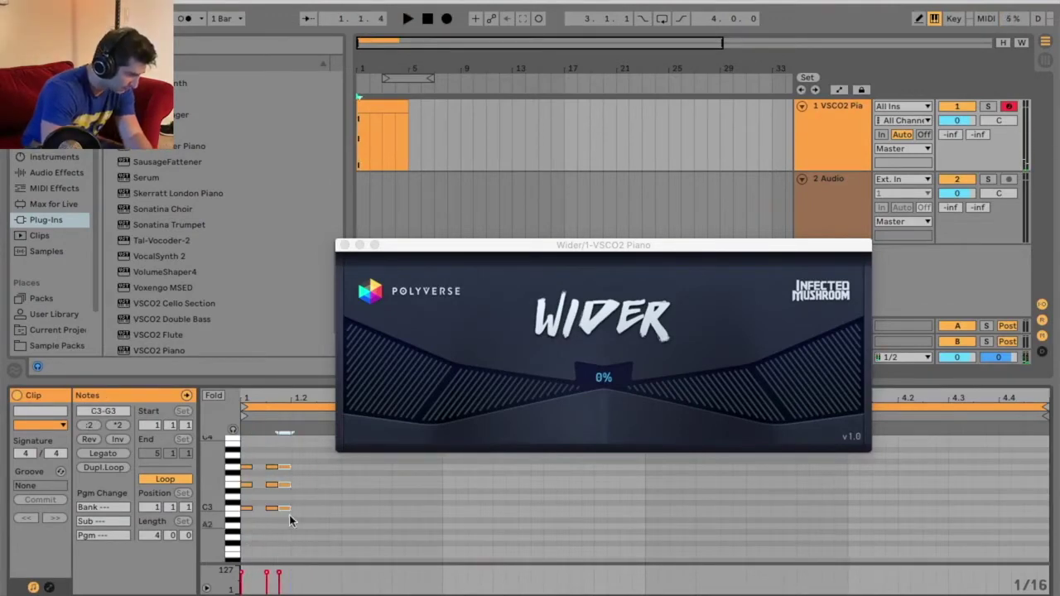
drag(288, 449, 244, 534)
key(a+d+g)
key(a+d+g)
key(a+d+g)
key(a+d+g)
key(a+d+g)
key(a+d+g)
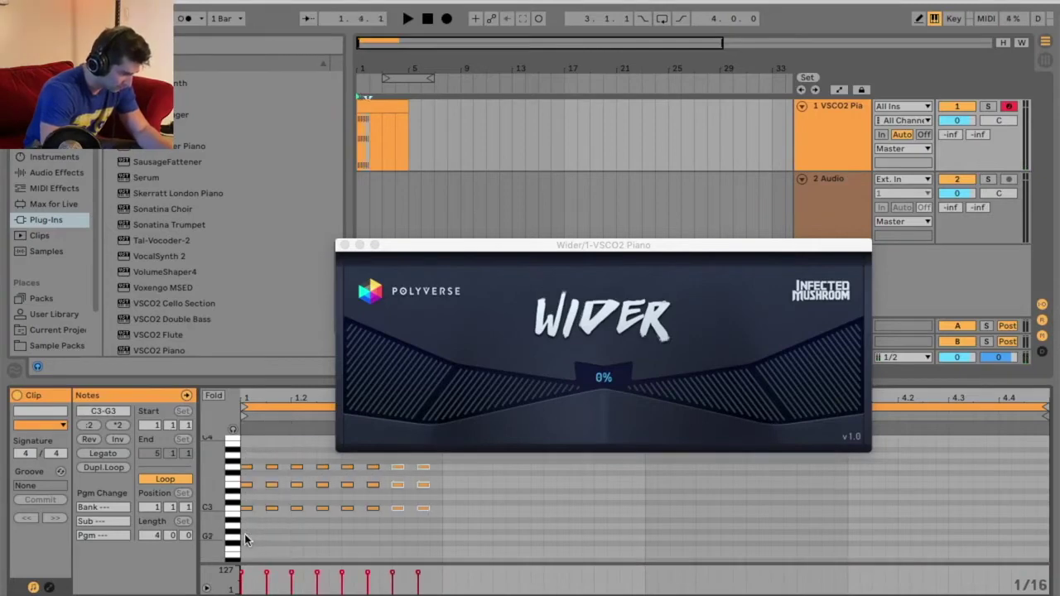
key(space)
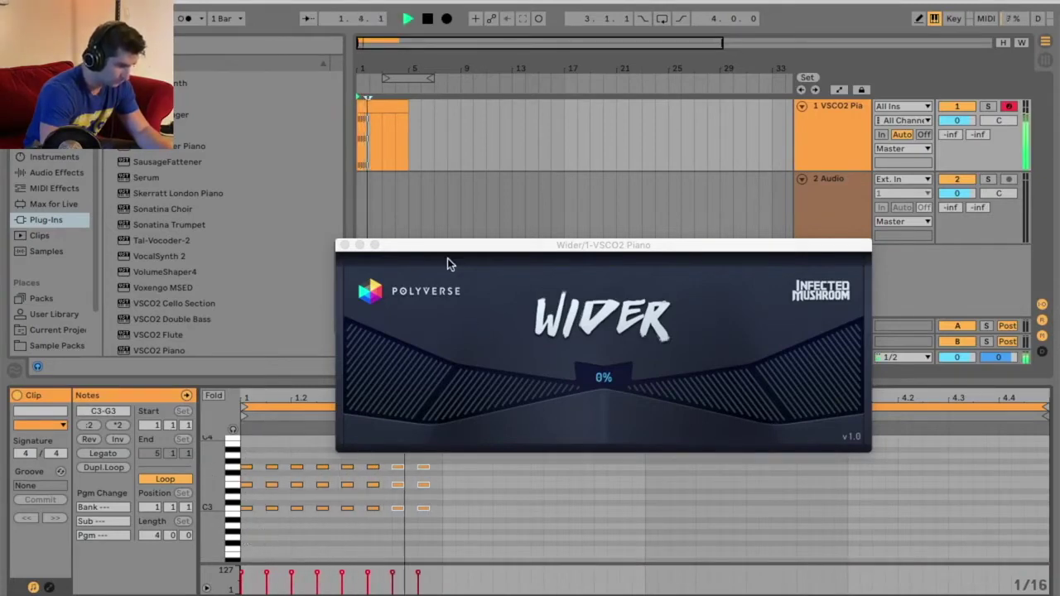
drag(447, 248, 551, 167)
key(space)
- Duplicate the eight chords into bar 2 with Ctrl+D and show the piano's devices
click(440, 455)
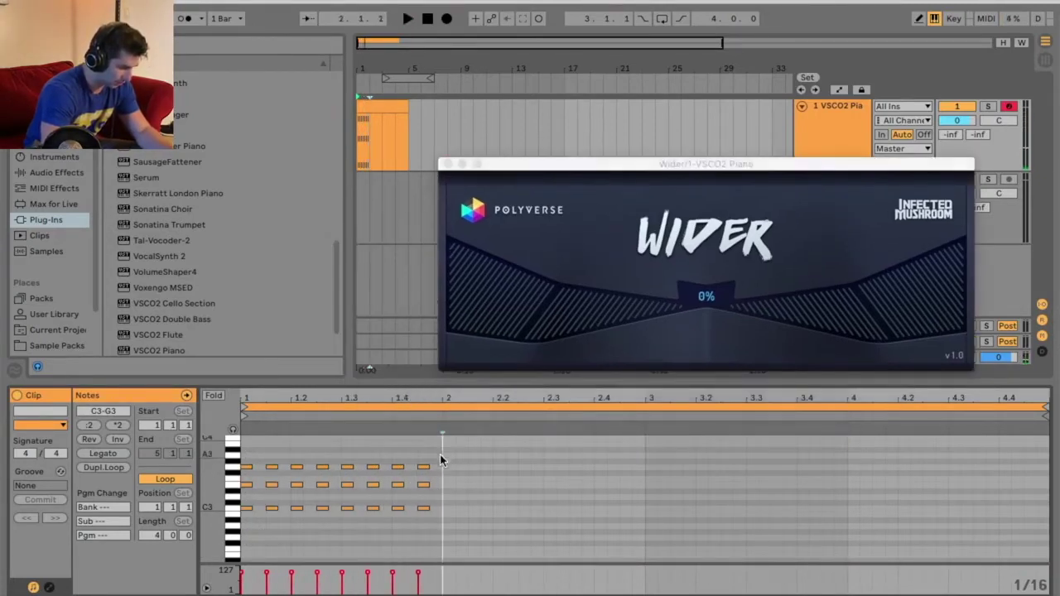
drag(439, 455, 223, 550)
key(ctrl+d)
key(space)
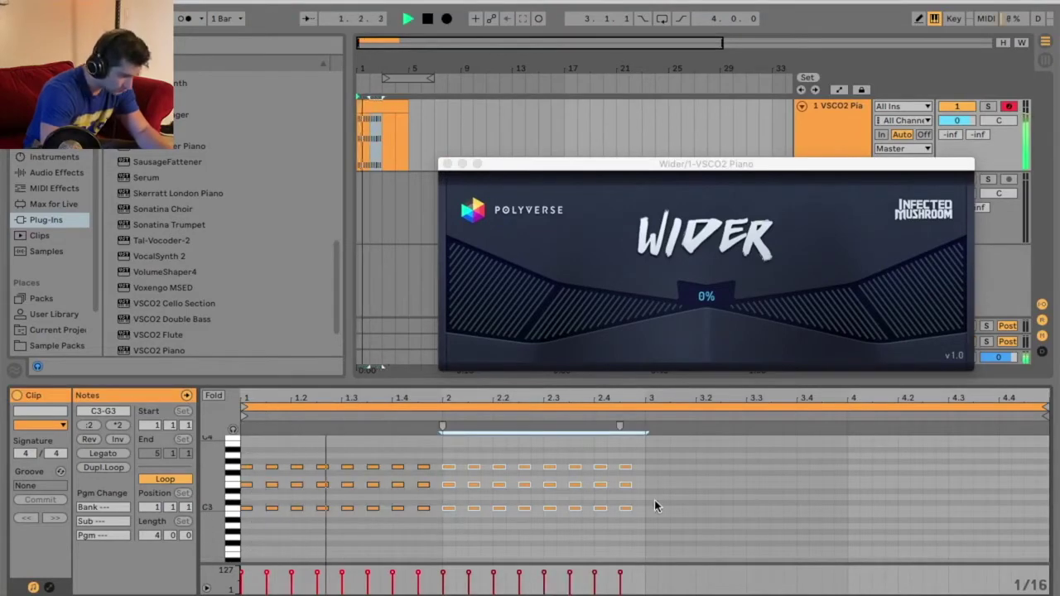
key(ctrl+z)
drag(439, 461, 243, 552)
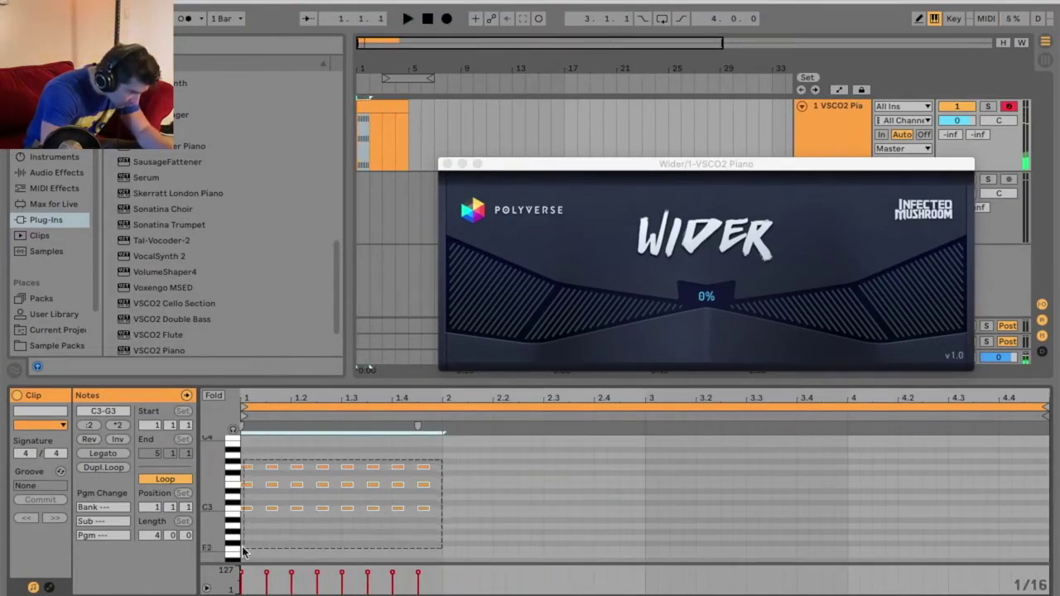
key(ctrl+d)
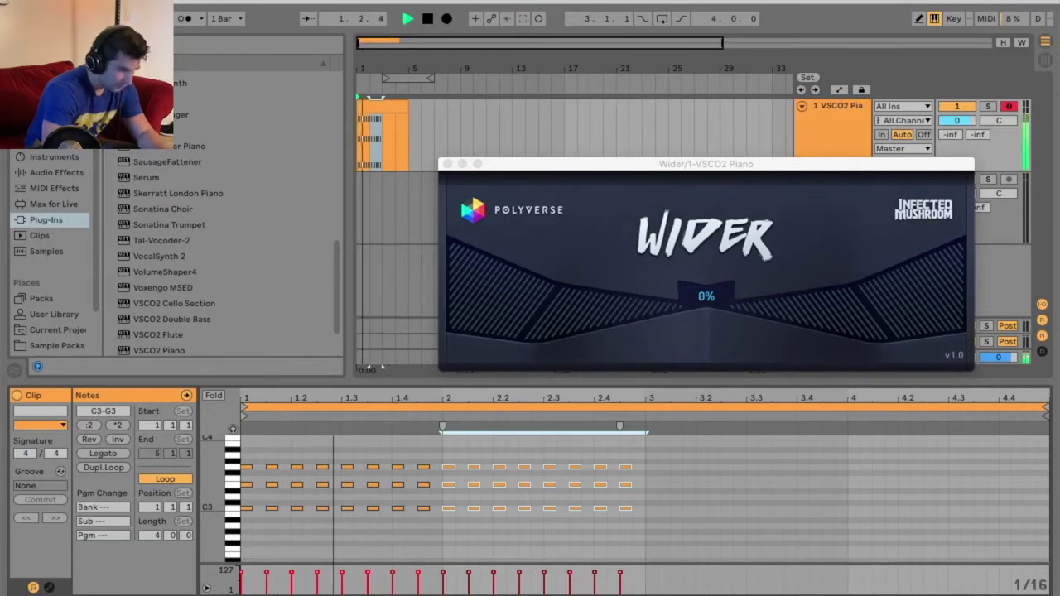
key(shift+Tab)
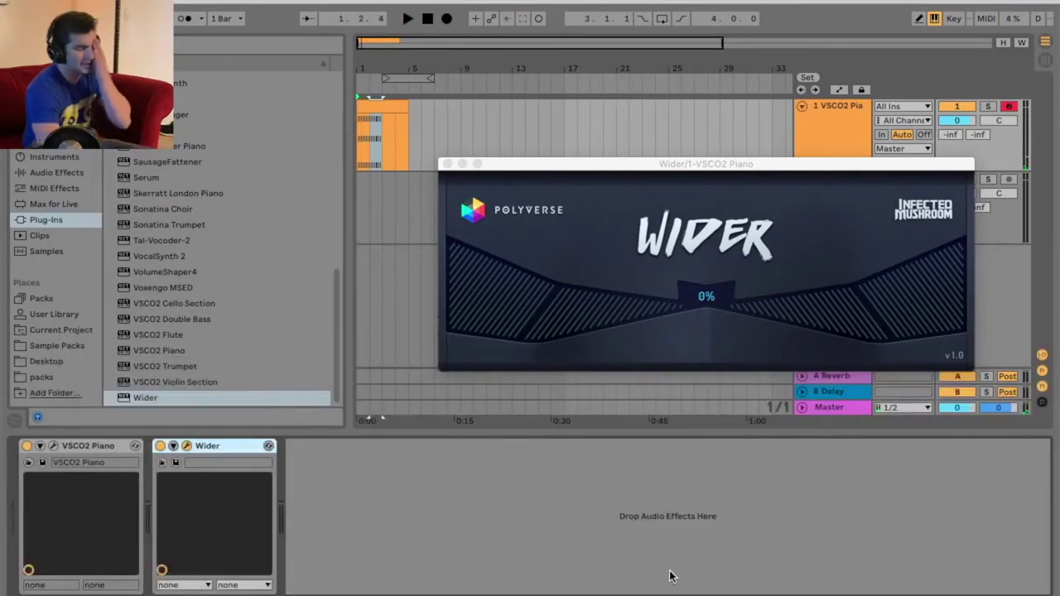
- Zoom in on the first bars and play back the piano chords from the start
drag(379, 70, 381, 79)
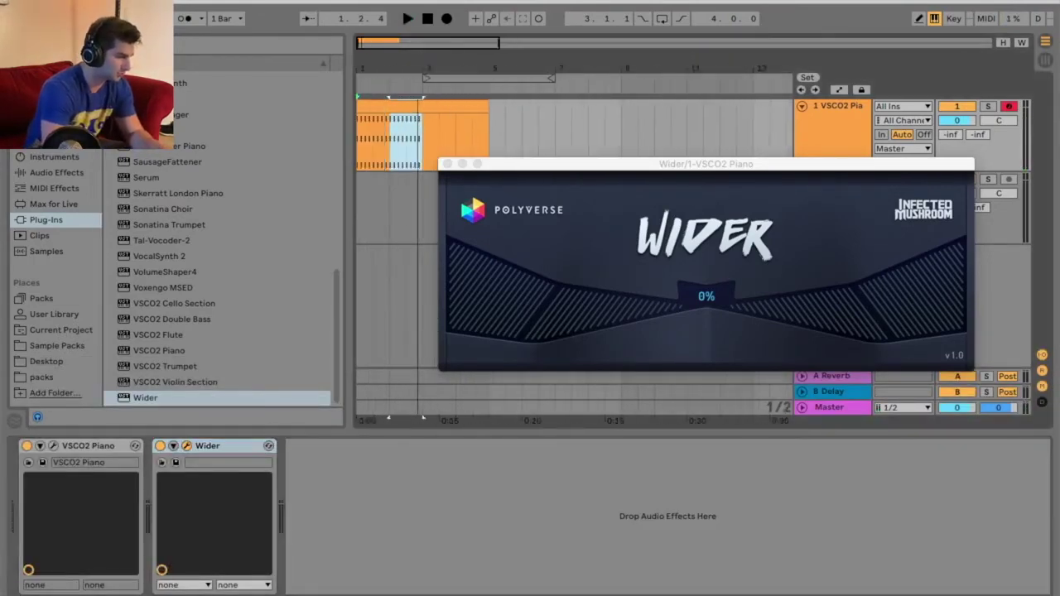
key(space)
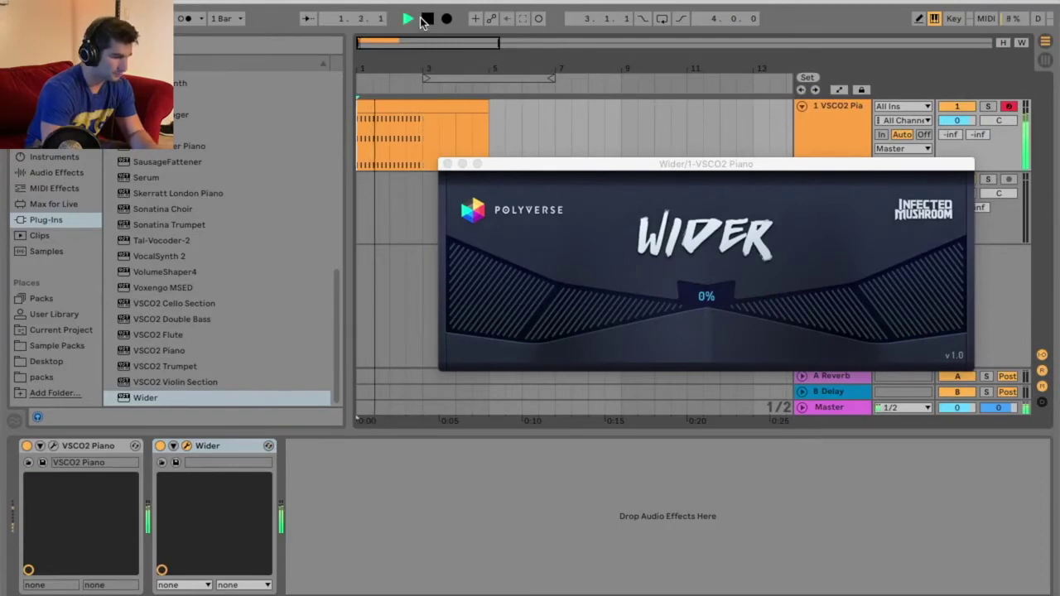
click(426, 19)
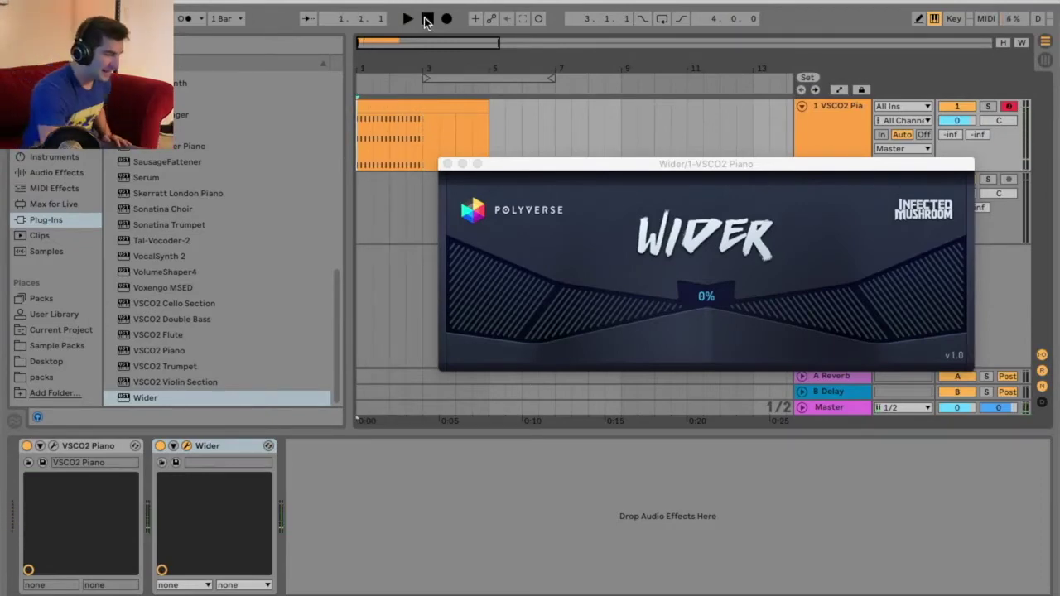
- Sweep the piano's Wider width from 0% up to 200%, down to 1%, then shorten the chord clip
click(724, 168)
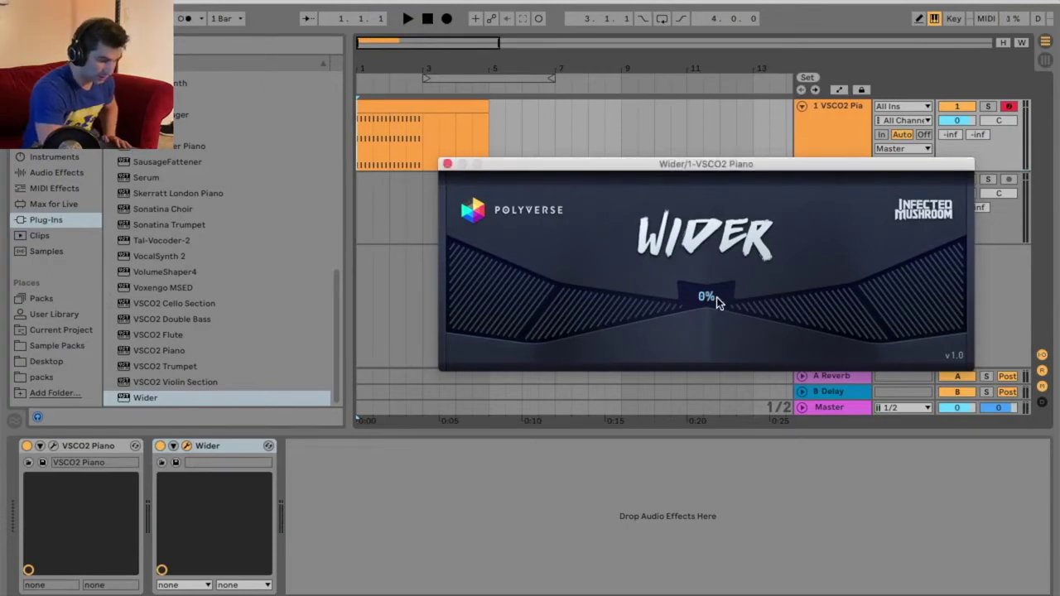
drag(717, 298, 736, 171)
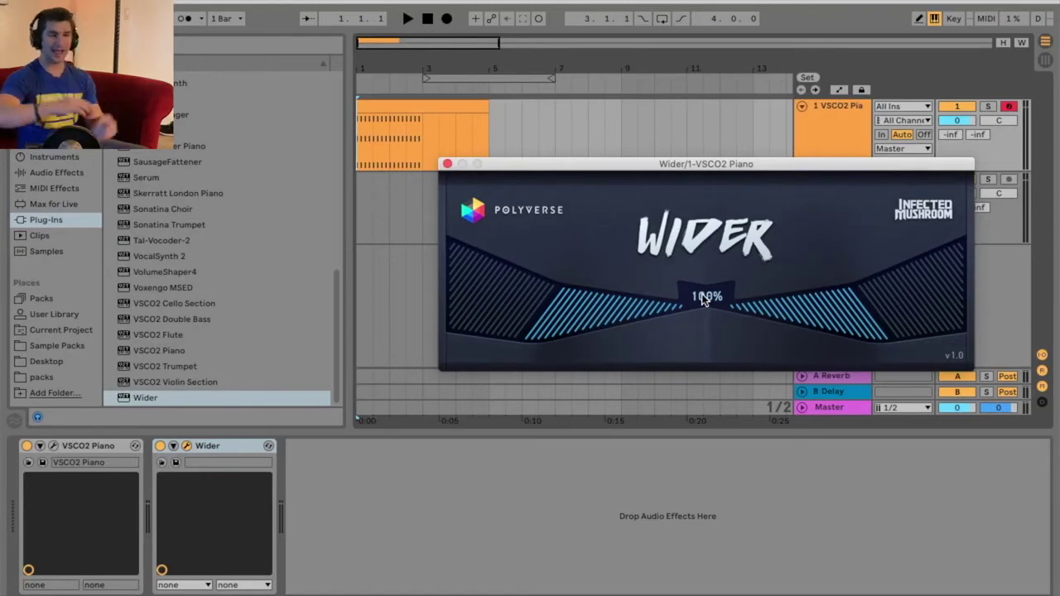
drag(702, 300, 725, 155)
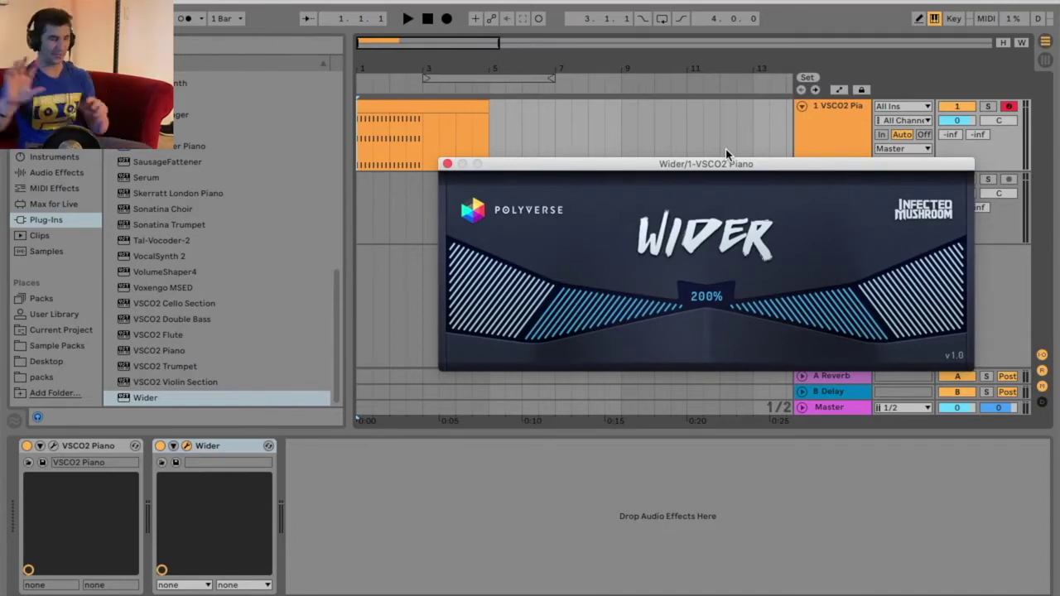
drag(726, 149, 718, 540)
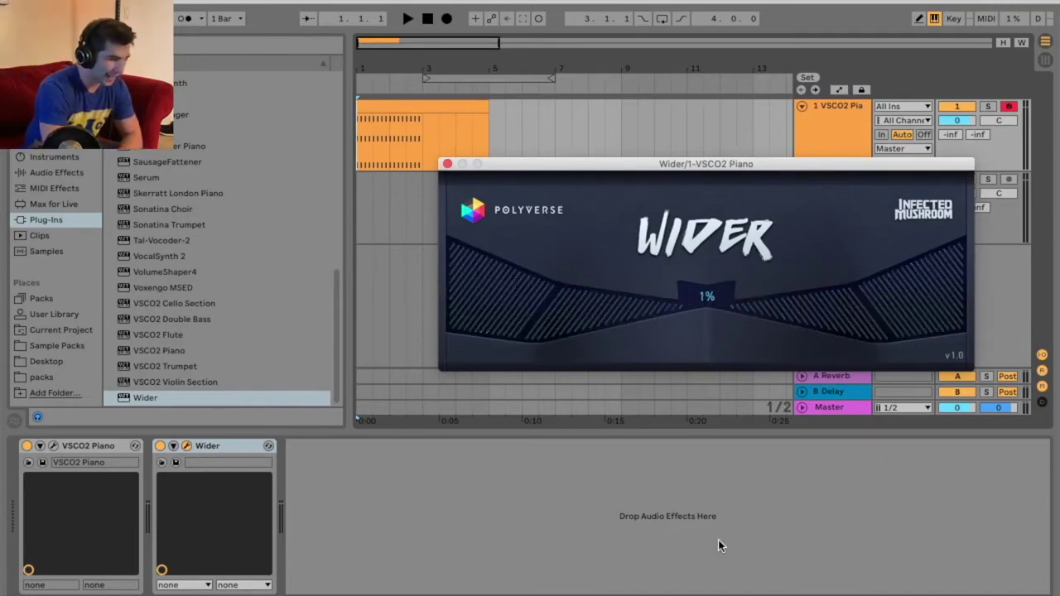
drag(489, 105, 361, 84)
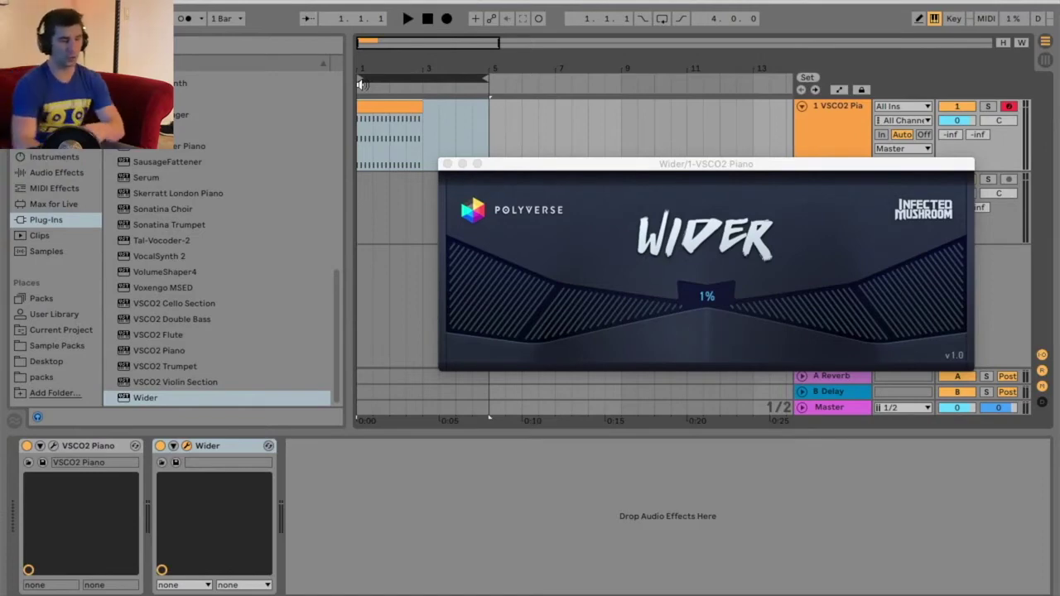
- Shorten the arrangement loop to cover bars 1–3
drag(488, 80, 419, 80)
right_click(419, 80)
click(602, 130)
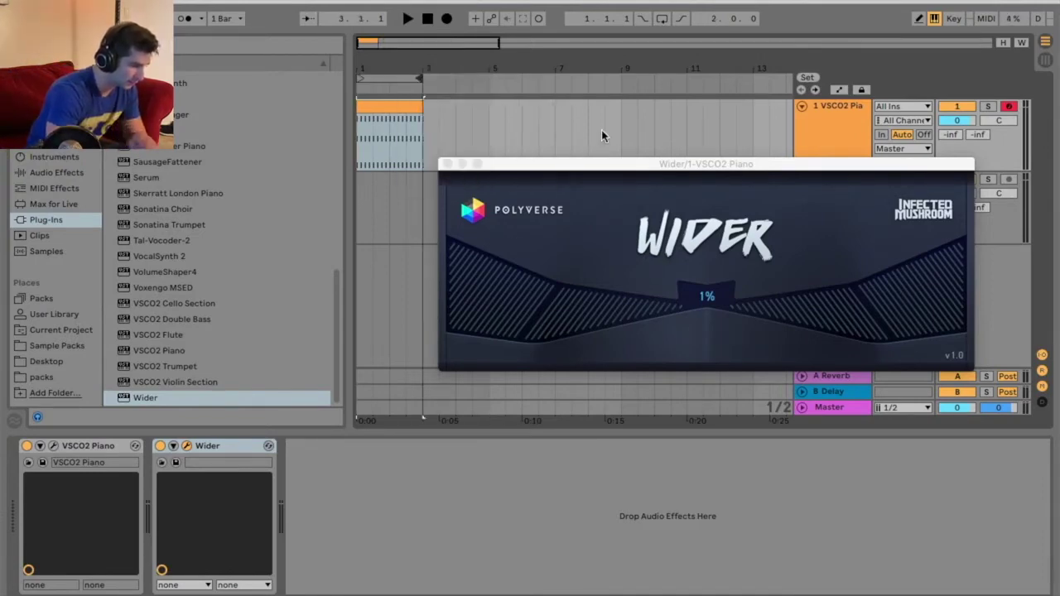
- Turn on looping for the chord clip, play it, and move the Wider window fully on screen
right_click(387, 109)
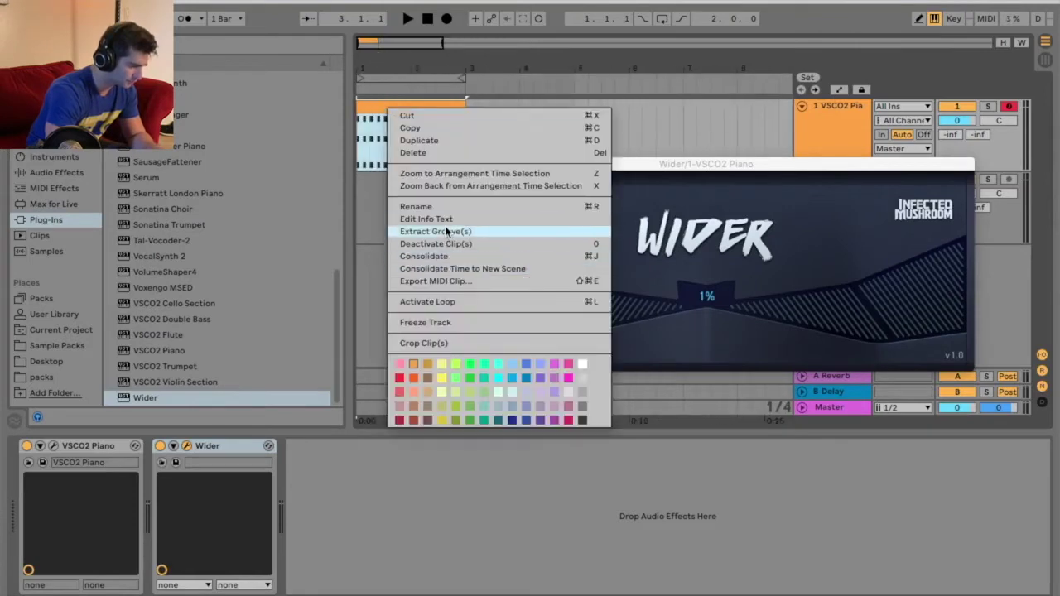
click(464, 303)
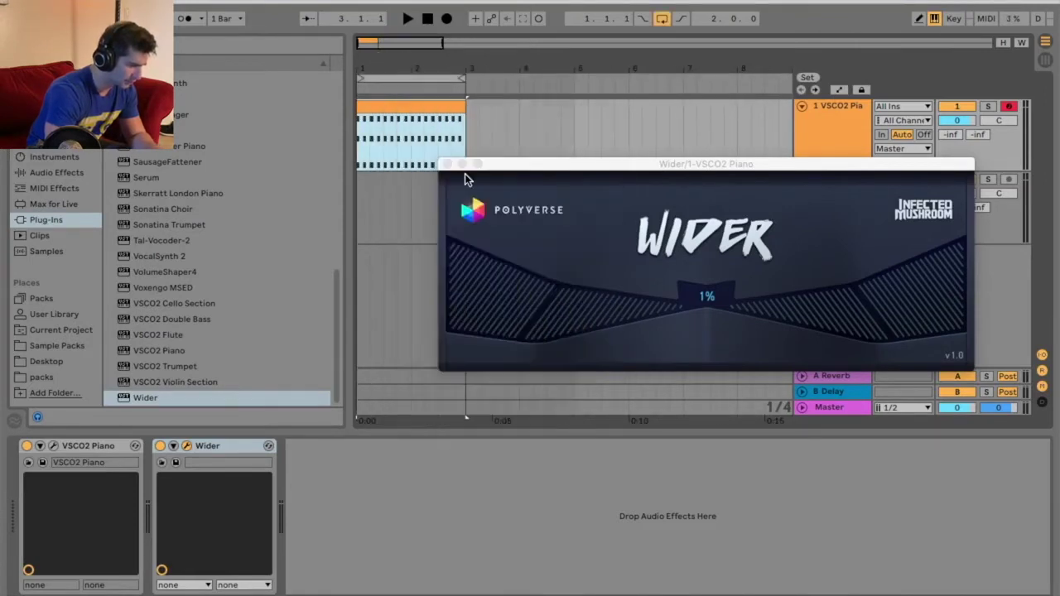
key(space)
drag(502, 163, 642, 158)
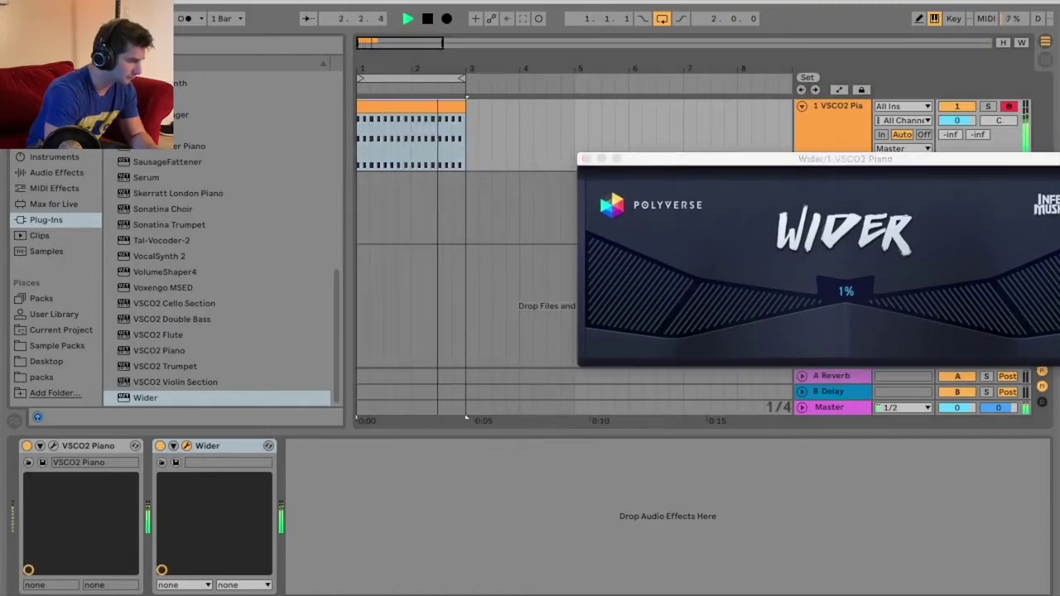
drag(774, 160, 603, 122)
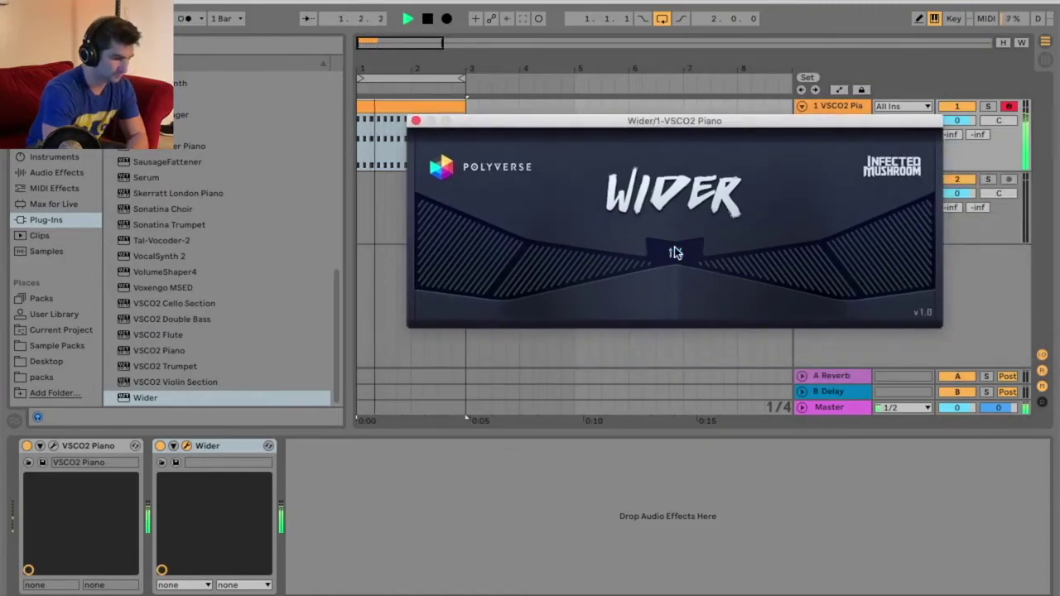
- Raise the piano's Wider width past 100% and about 121% to 200% while the loop plays
drag(675, 247, 691, 122)
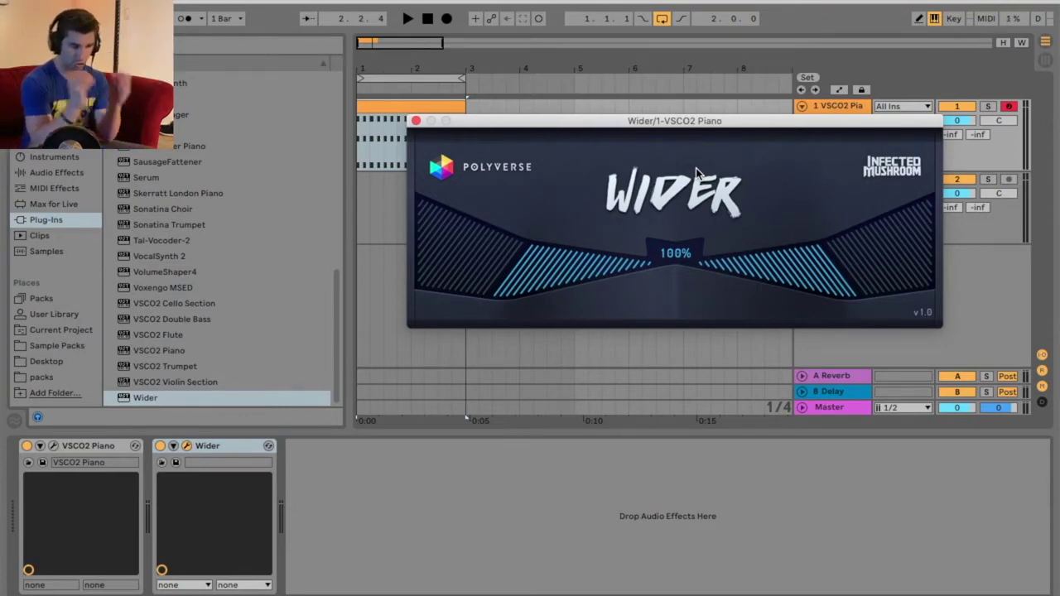
key(space)
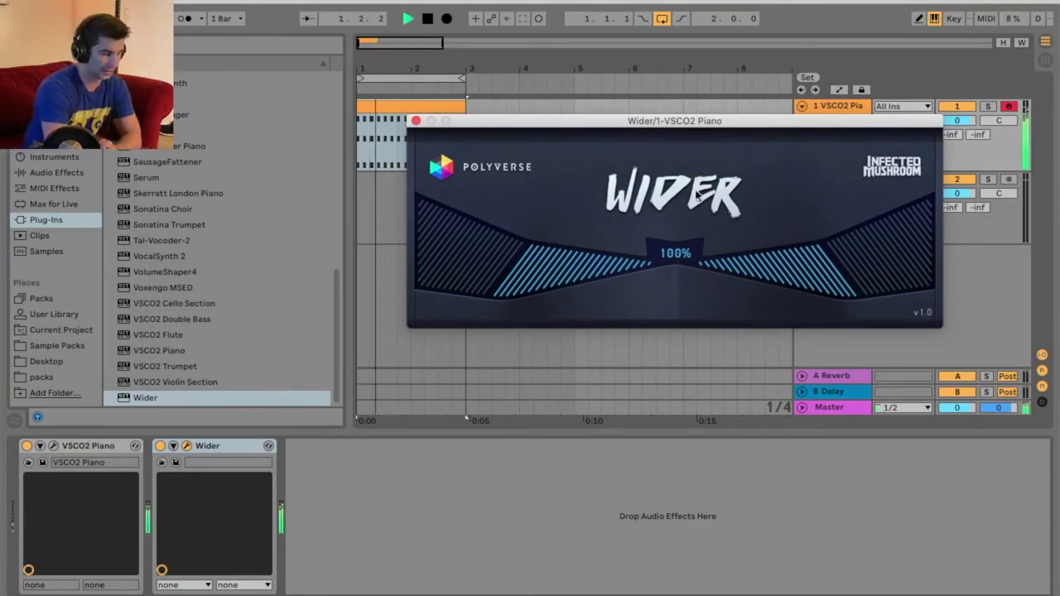
drag(682, 237, 682, 220)
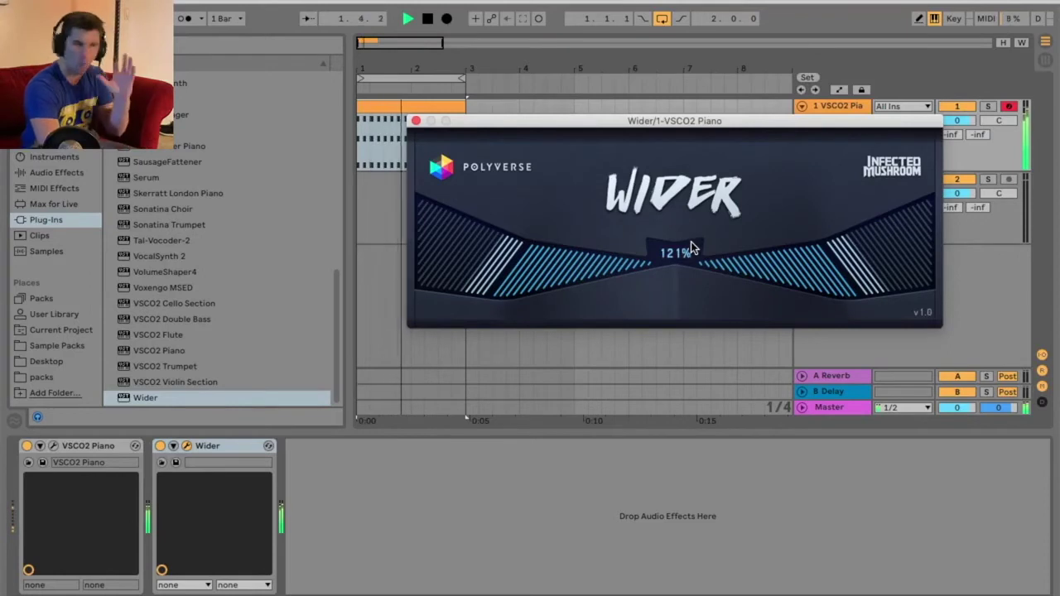
drag(688, 248, 693, 230)
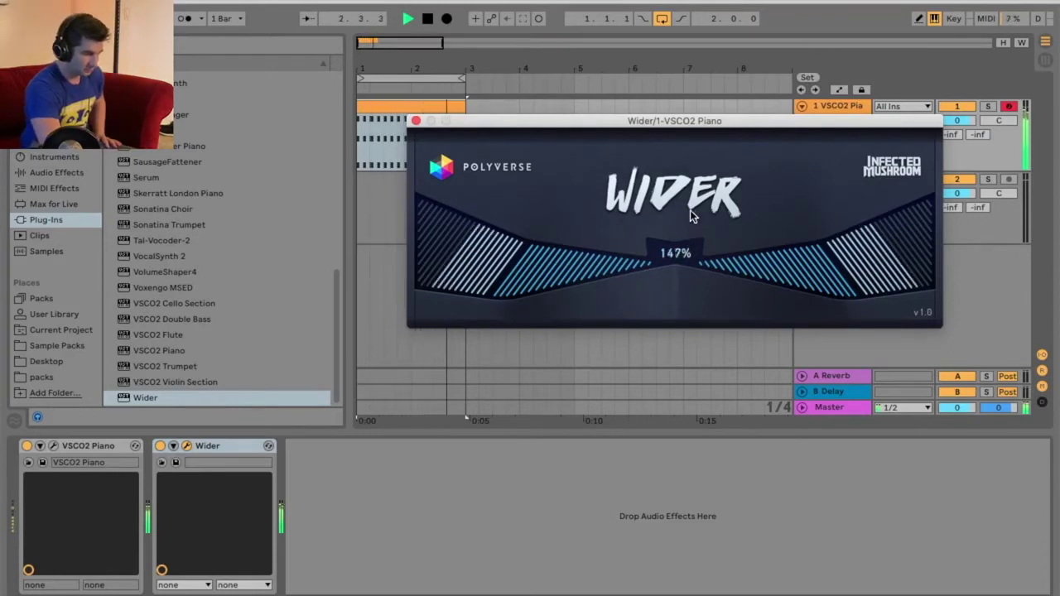
drag(690, 210, 707, 126)
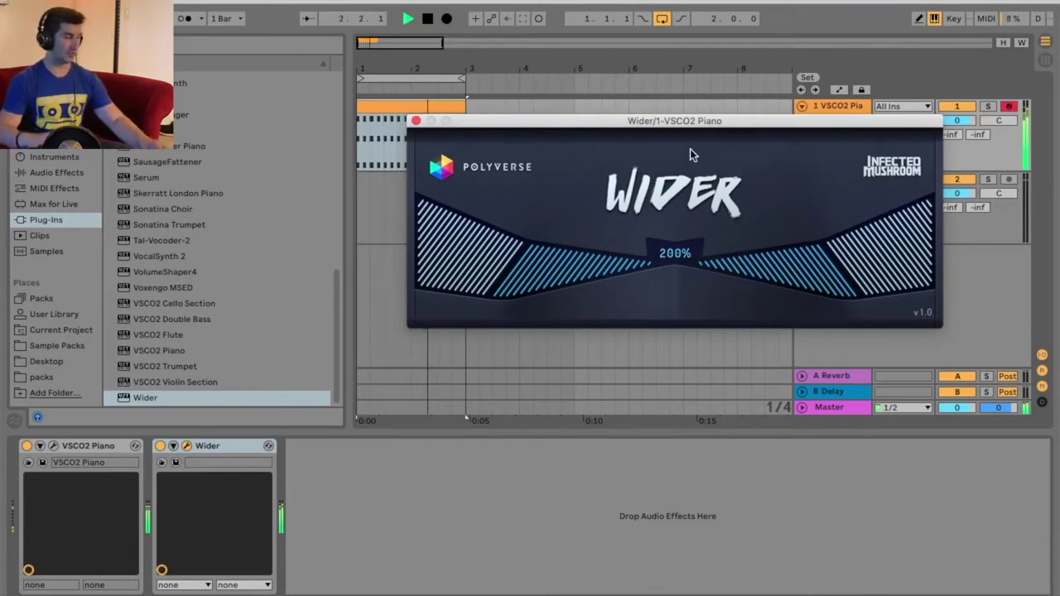
click(55, 450)
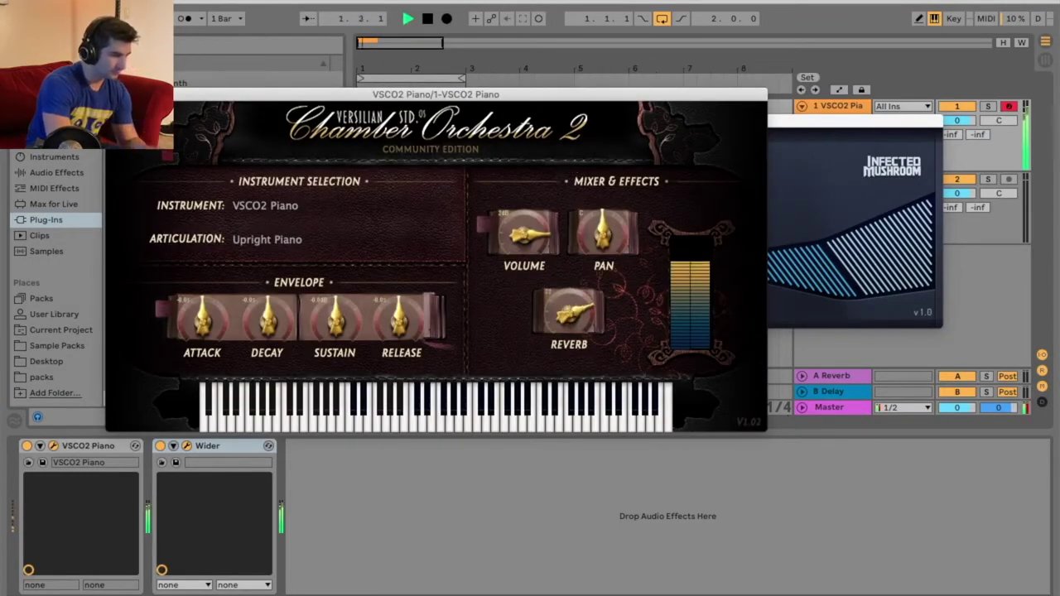
- Close the VSCO2 Piano window, set track 1 volume to -2.2 dB, and stop playback
click(116, 93)
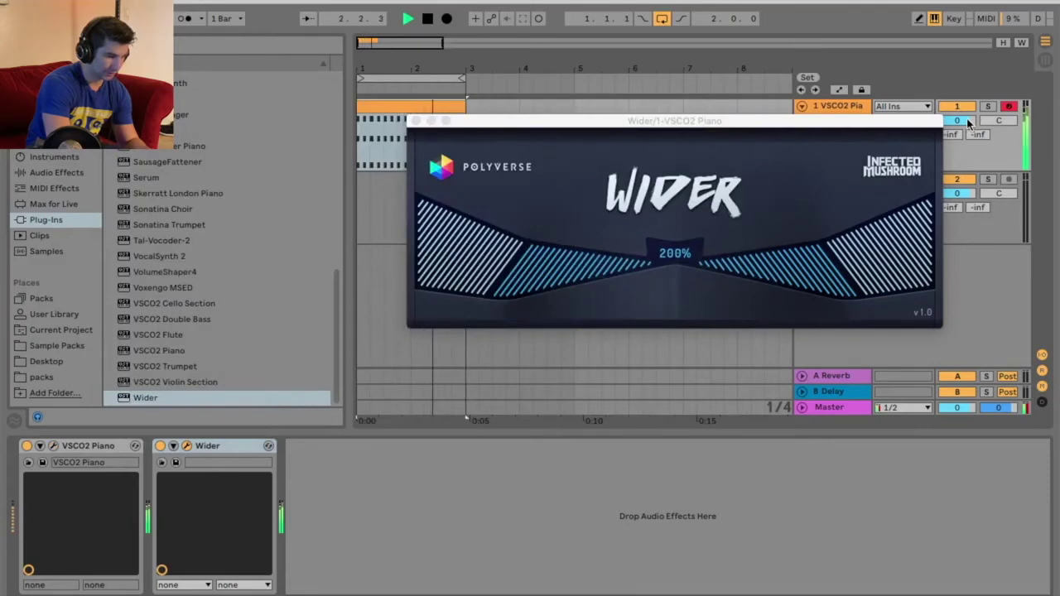
drag(962, 119, 970, 123)
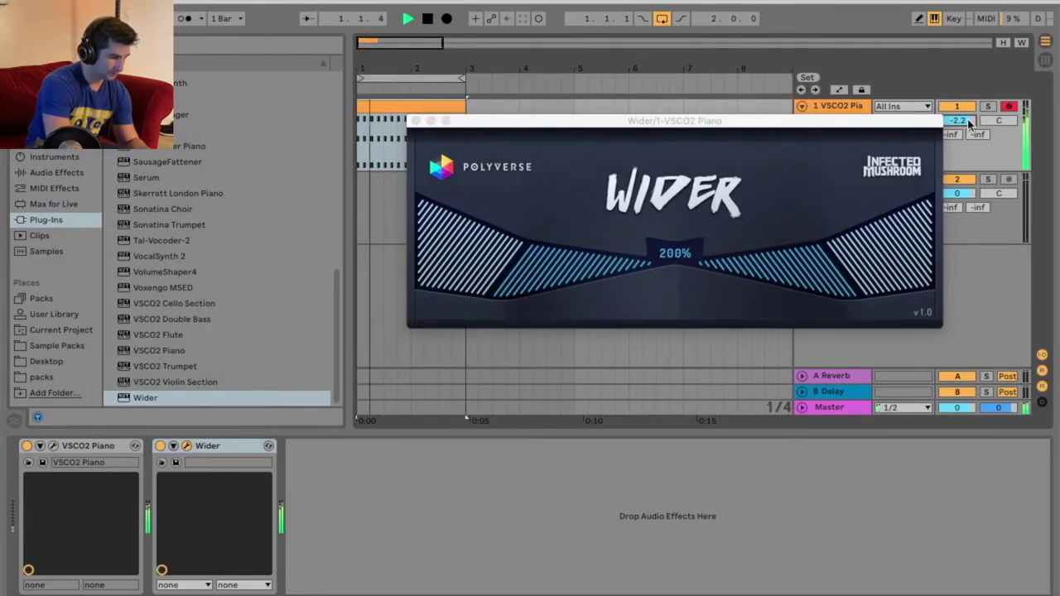
key(space)
- Close the Wider window and delete the piano MIDI clip from track 1
click(416, 120)
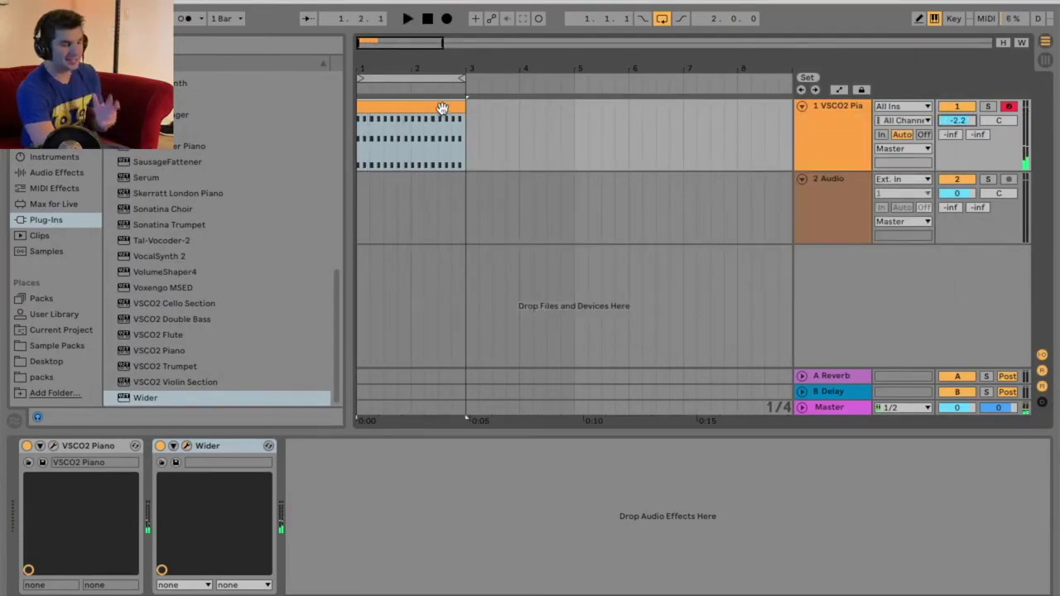
click(442, 107)
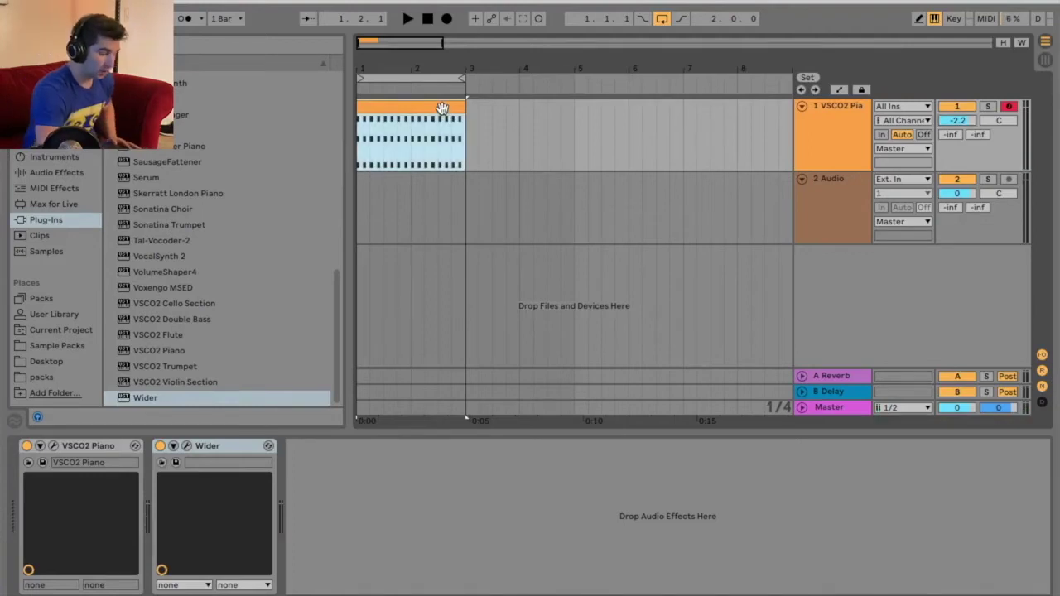
key(Delete)
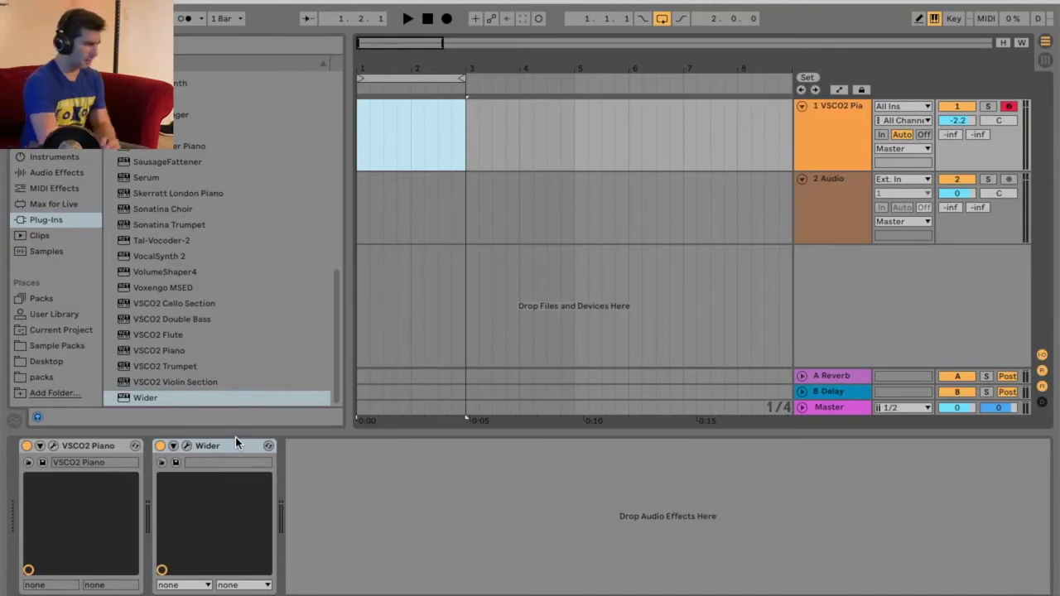
- Preview Sample Pack breaks and fills: 68 Super Swang, 3LAU Fill 128, Otto Knows 128, Phil Collins AF 140
click(69, 376)
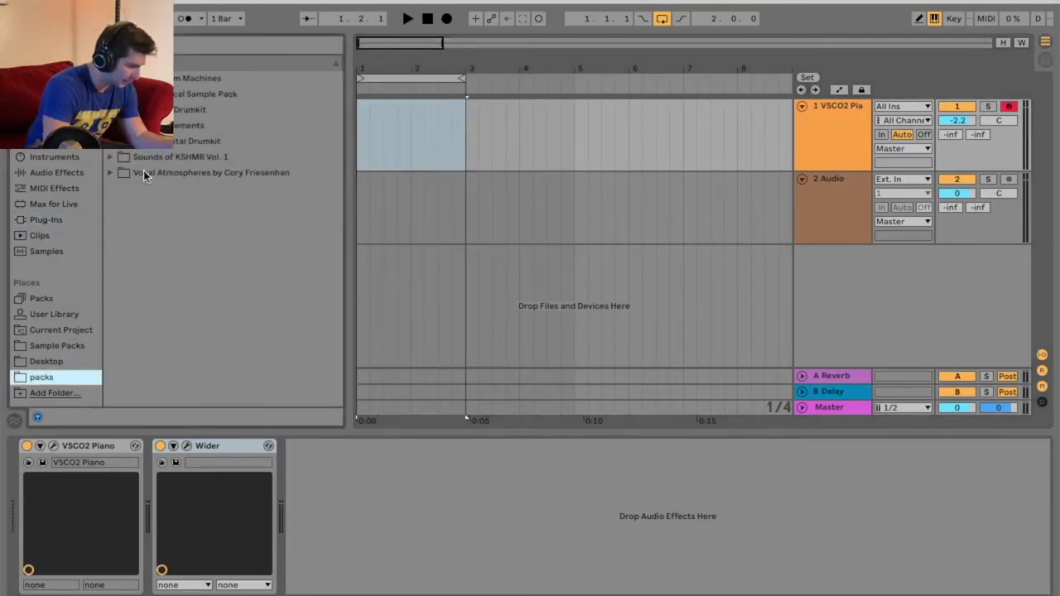
click(65, 346)
click(199, 175)
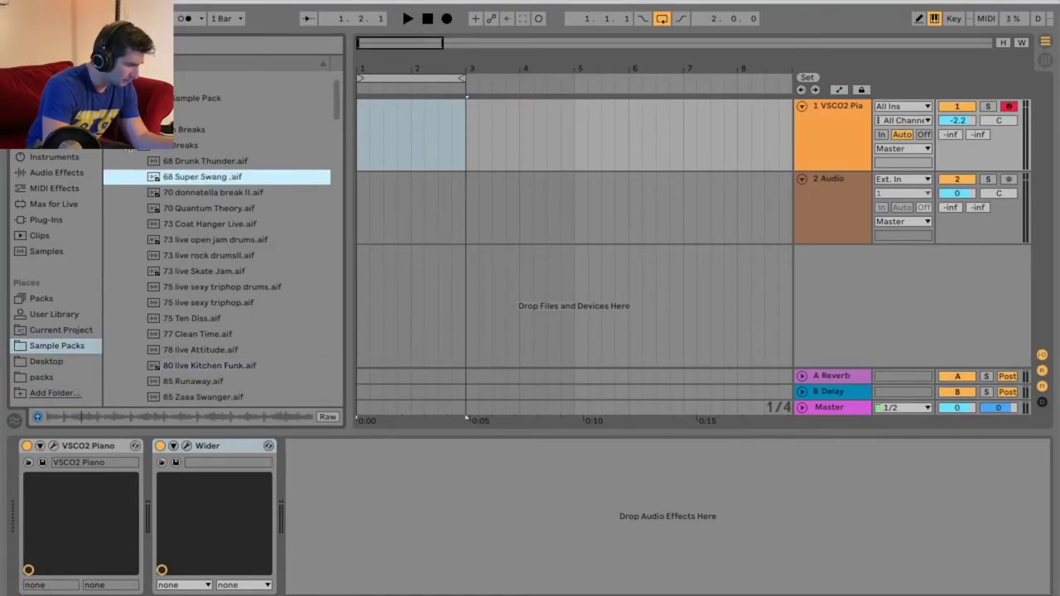
click(120, 145)
click(120, 156)
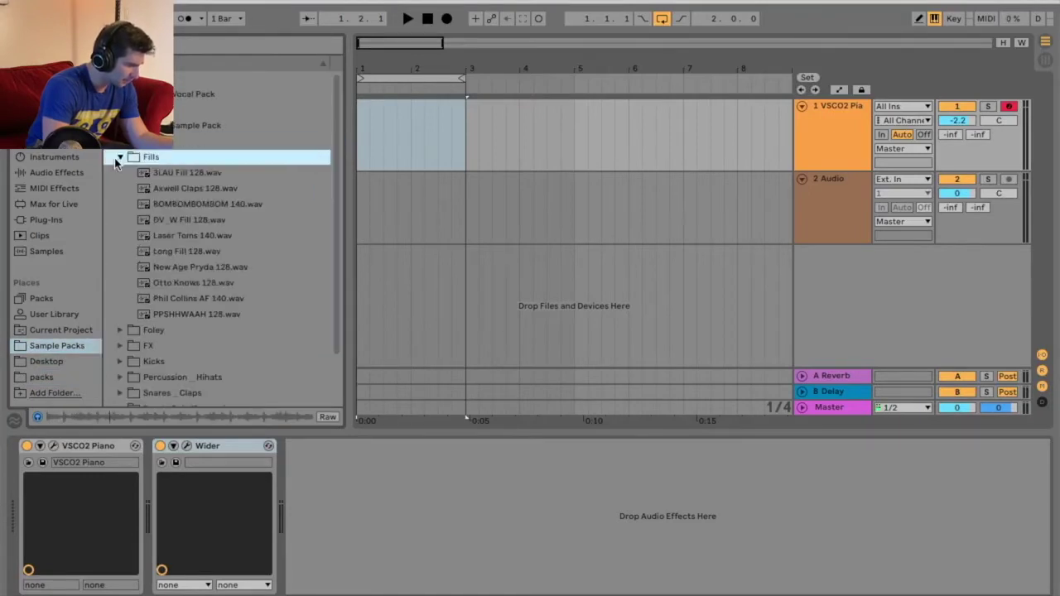
click(162, 174)
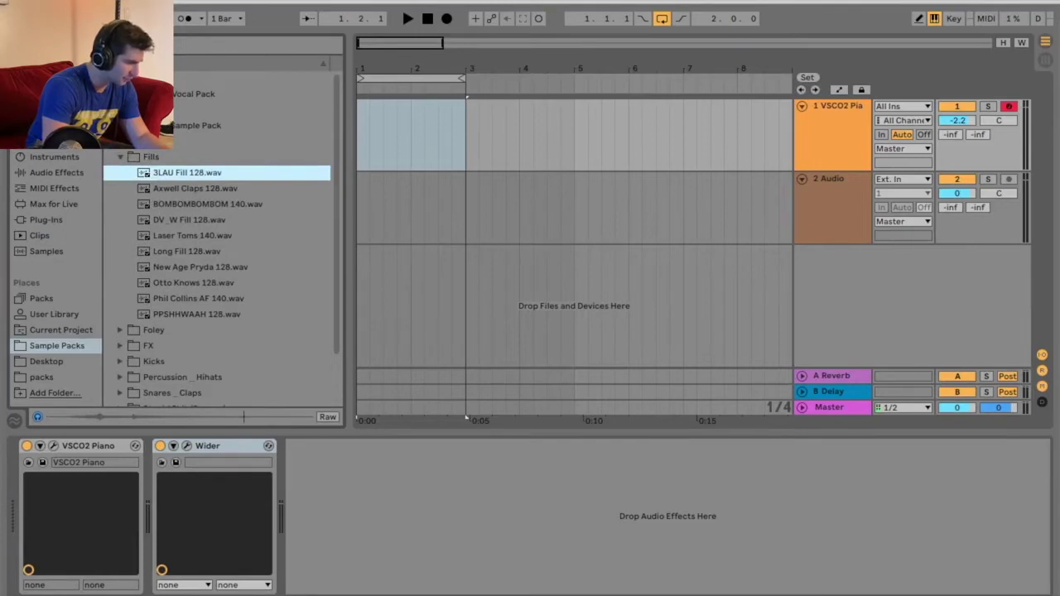
scroll(182, 207, down, 1)
click(201, 275)
scroll(199, 265, down, 2)
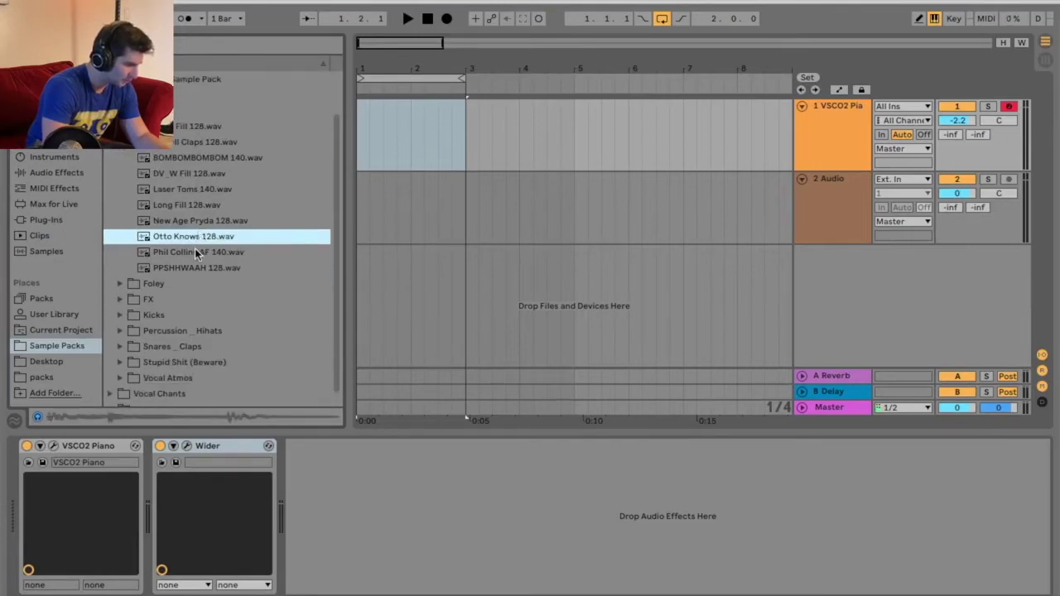
click(177, 253)
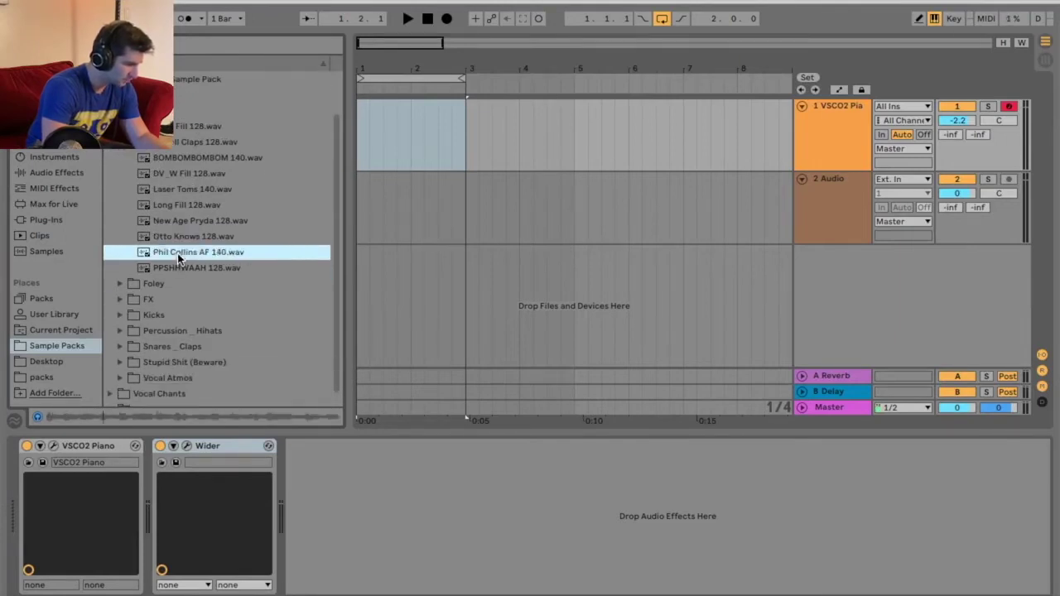
scroll(208, 259, down, 10)
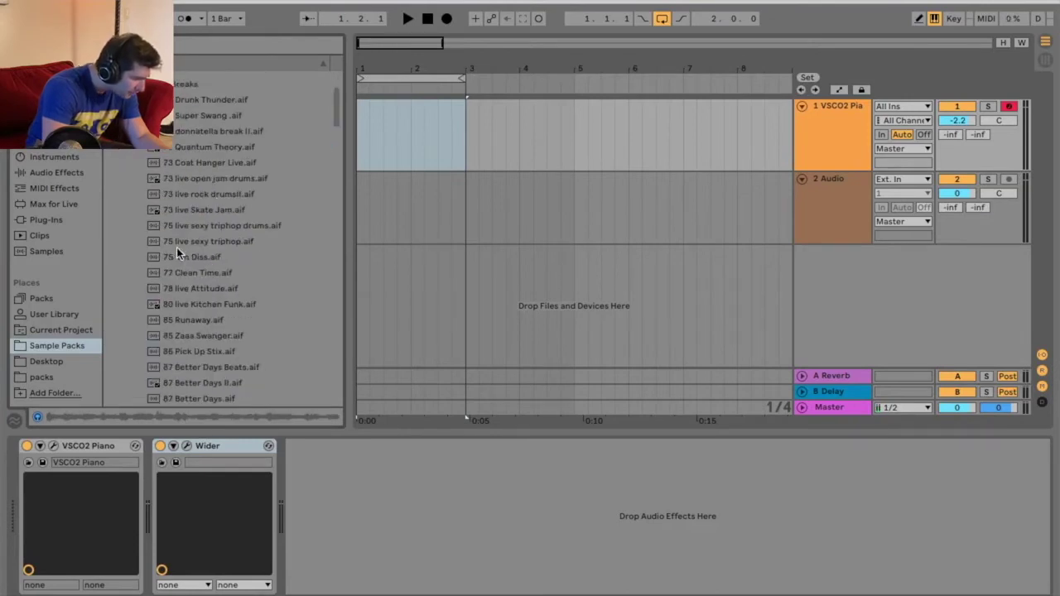
- Place '75 live sexy triphop.aif' on track 2, extend the loop to bar 5, and play
click(194, 241)
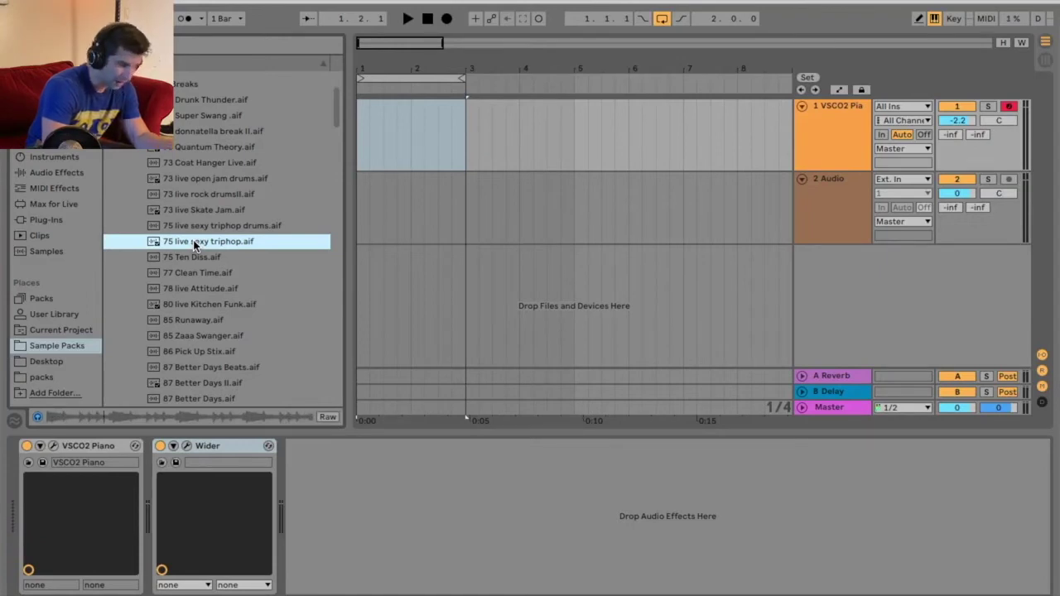
drag(194, 243, 359, 224)
drag(461, 80, 571, 81)
key(space)
- Load the Wider plug-in onto track 2 and close its window
click(819, 190)
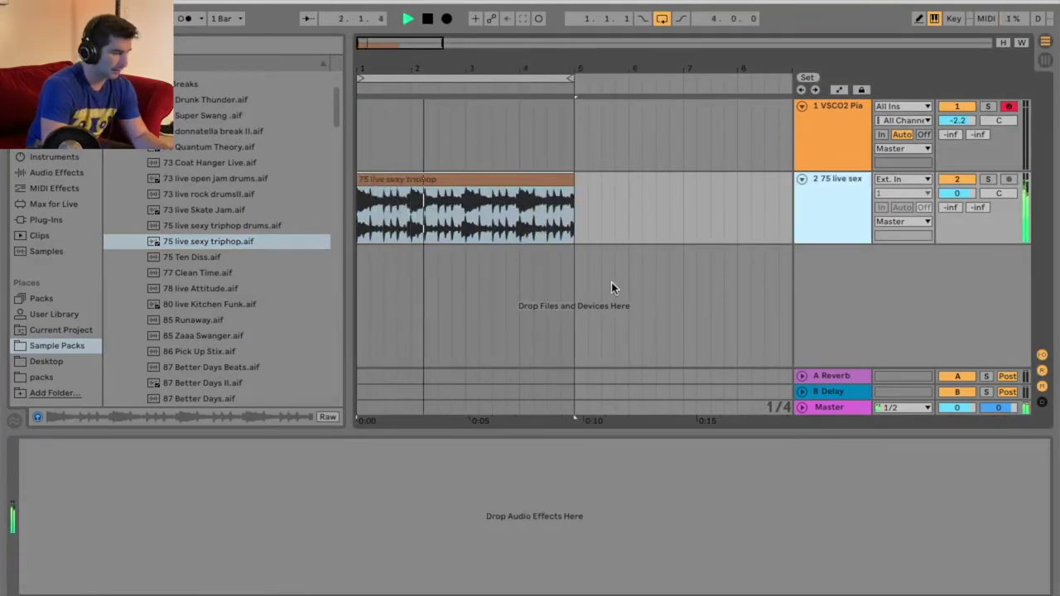
click(63, 221)
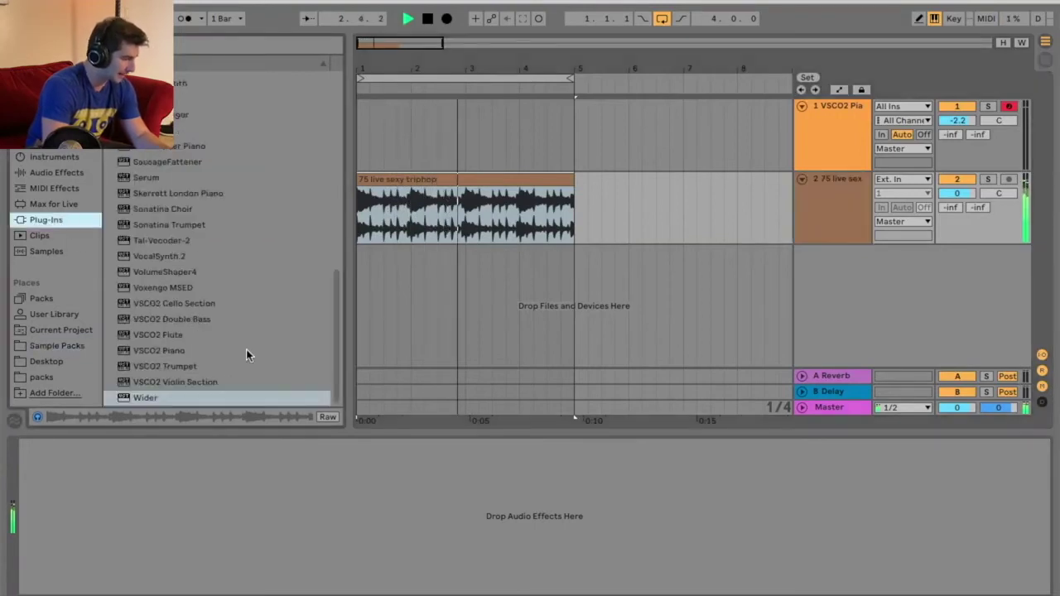
double_click(194, 398)
click(121, 104)
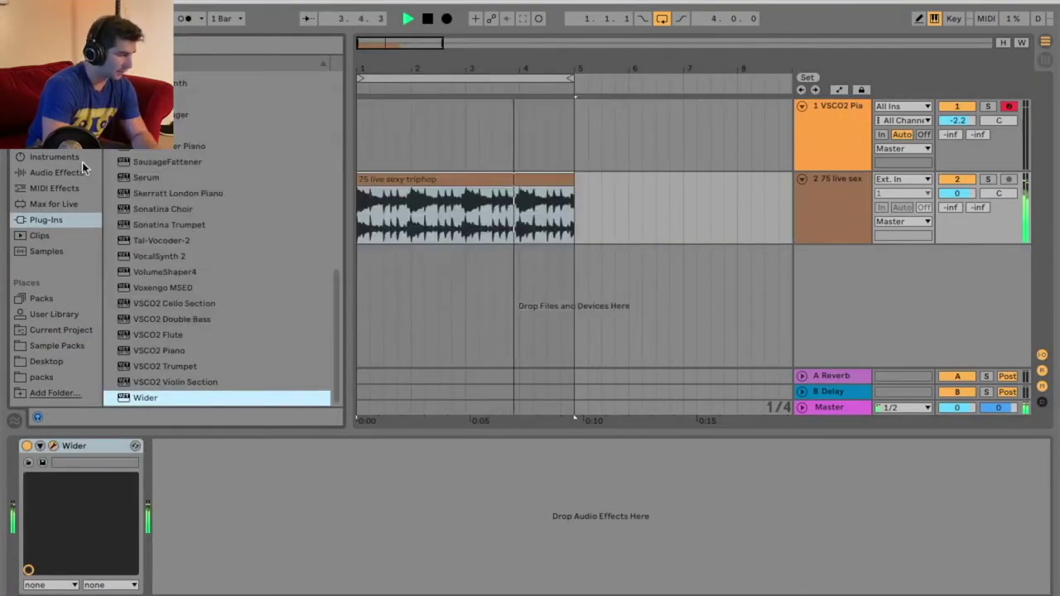
- Insert Utility before Wider on track 2 and set it to Mono during playback
click(56, 172)
scroll(192, 260, down, 5)
drag(145, 388, 44, 504)
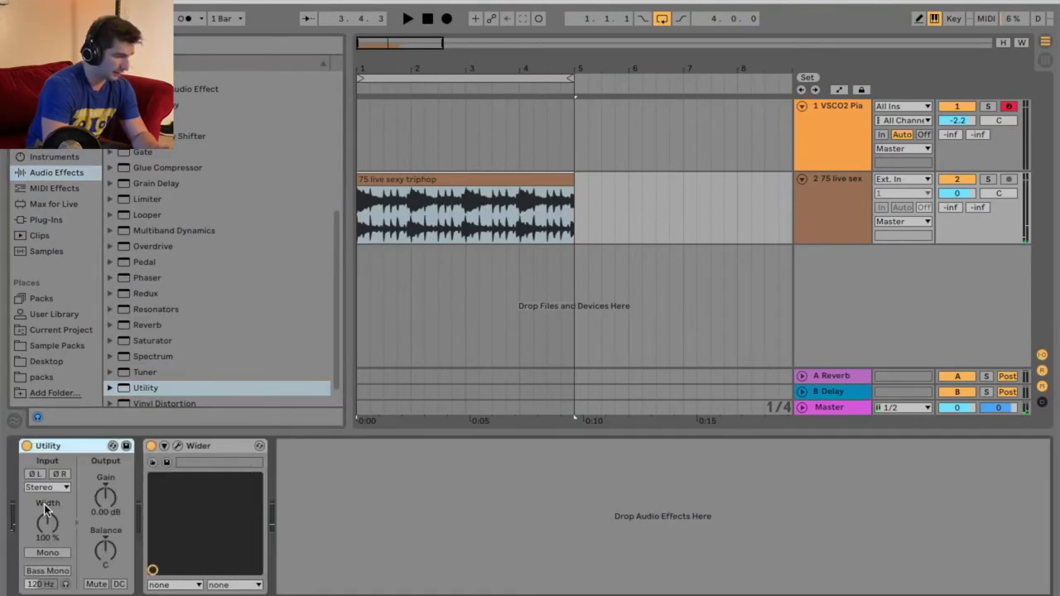
key(space)
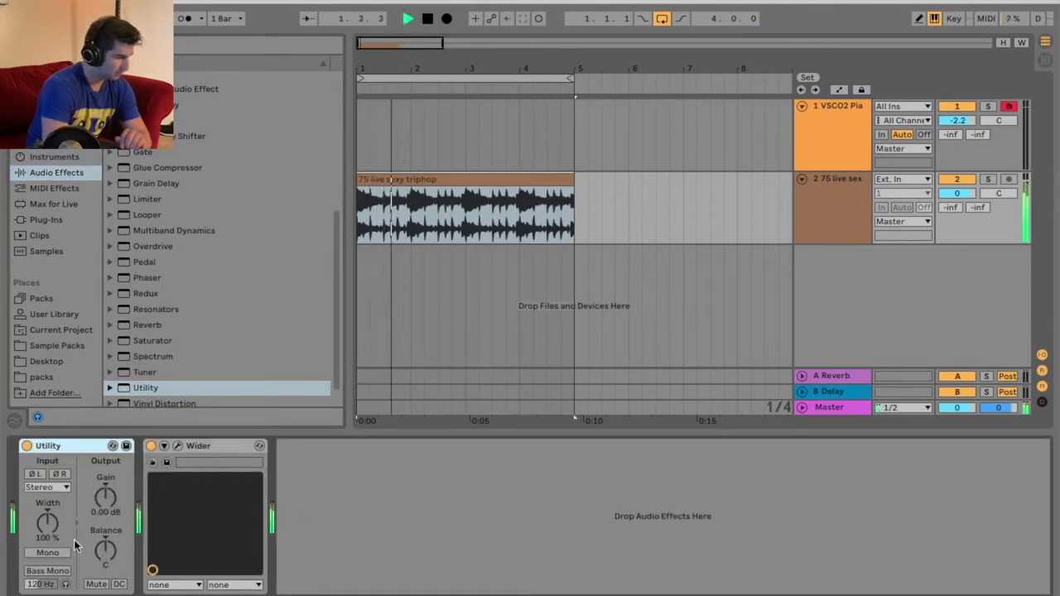
click(48, 552)
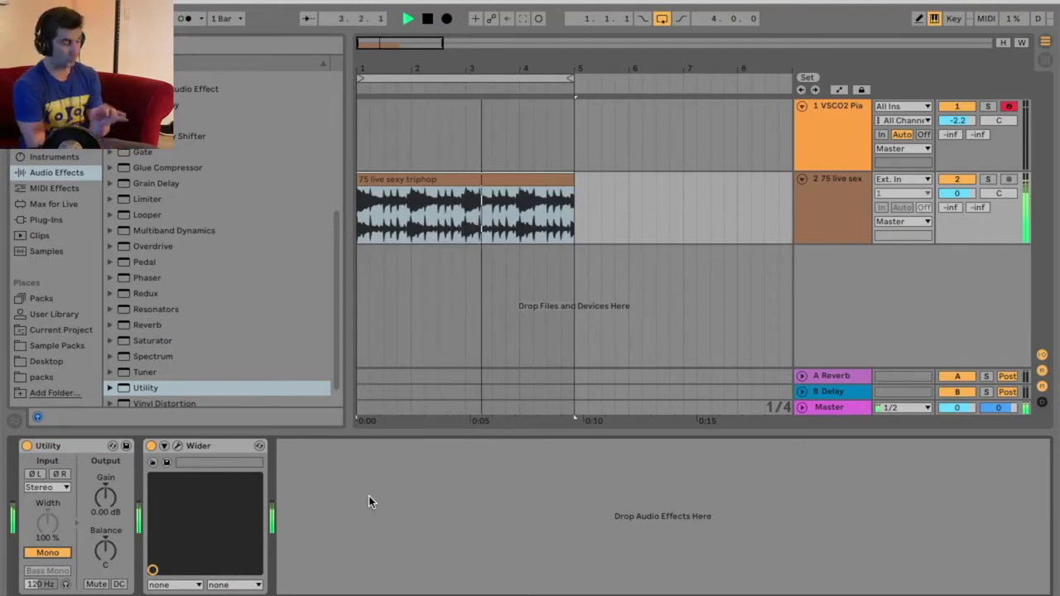
click(177, 446)
- Raise the drum break's Wider width from 46% to 200%, then switch off Utility
drag(377, 240, 382, 176)
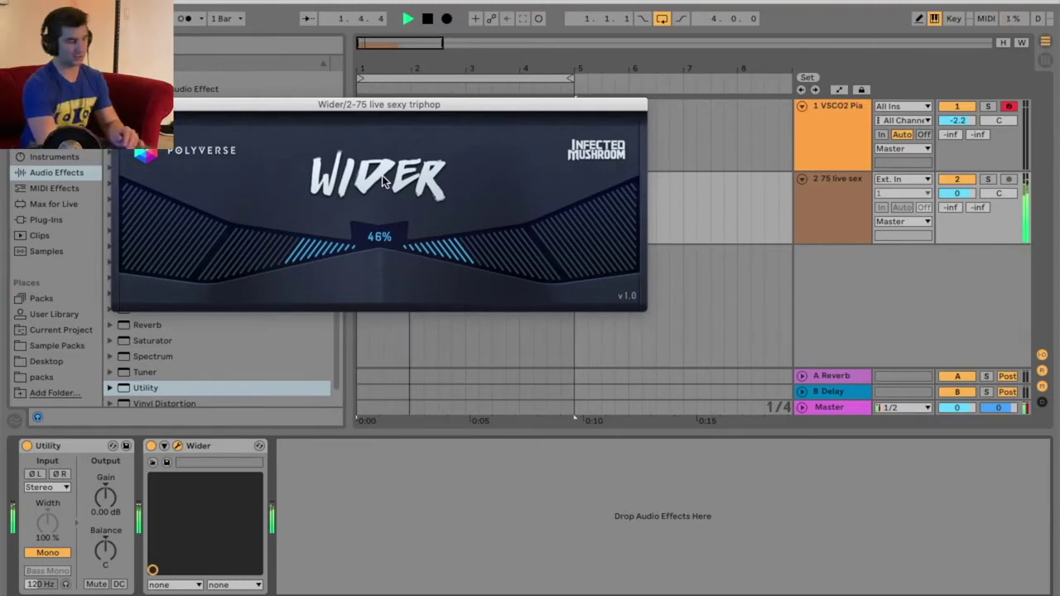
drag(377, 236, 390, 29)
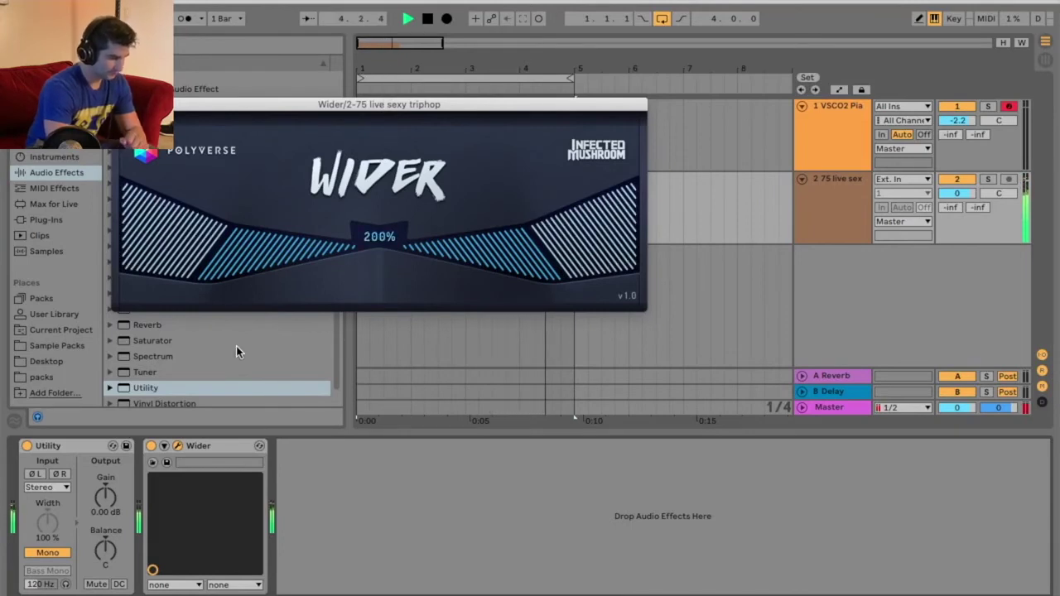
click(27, 446)
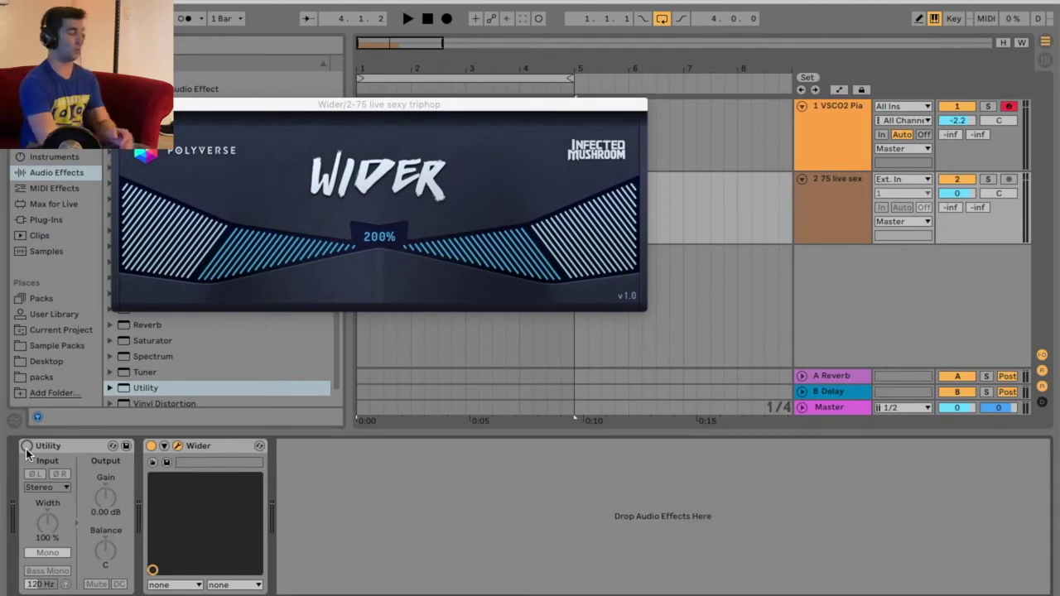
- Play the triphop break with Wider at 200% and Utility off, then stop
key(space)
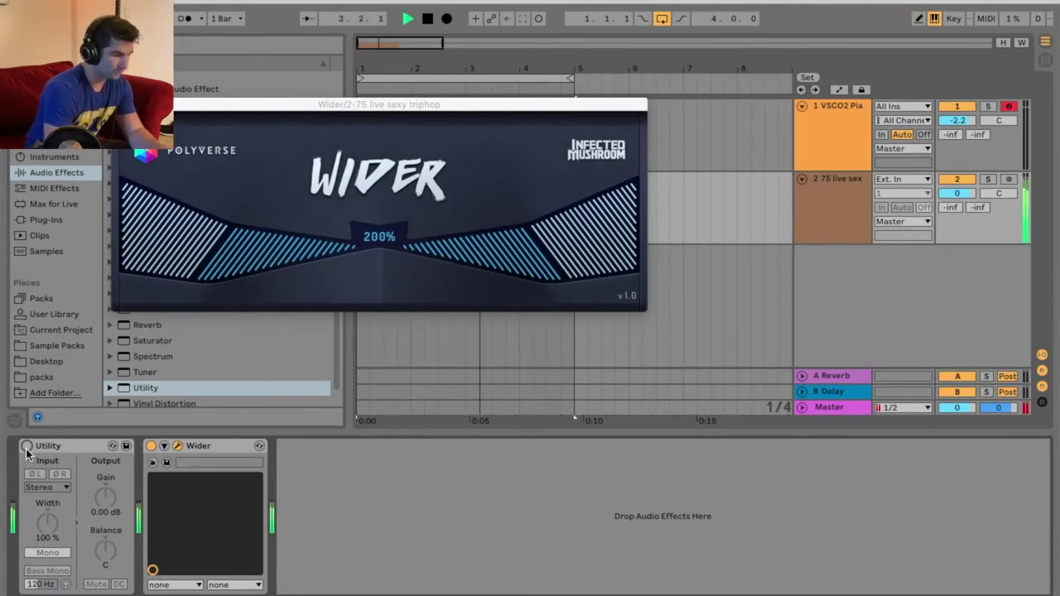
key(space)
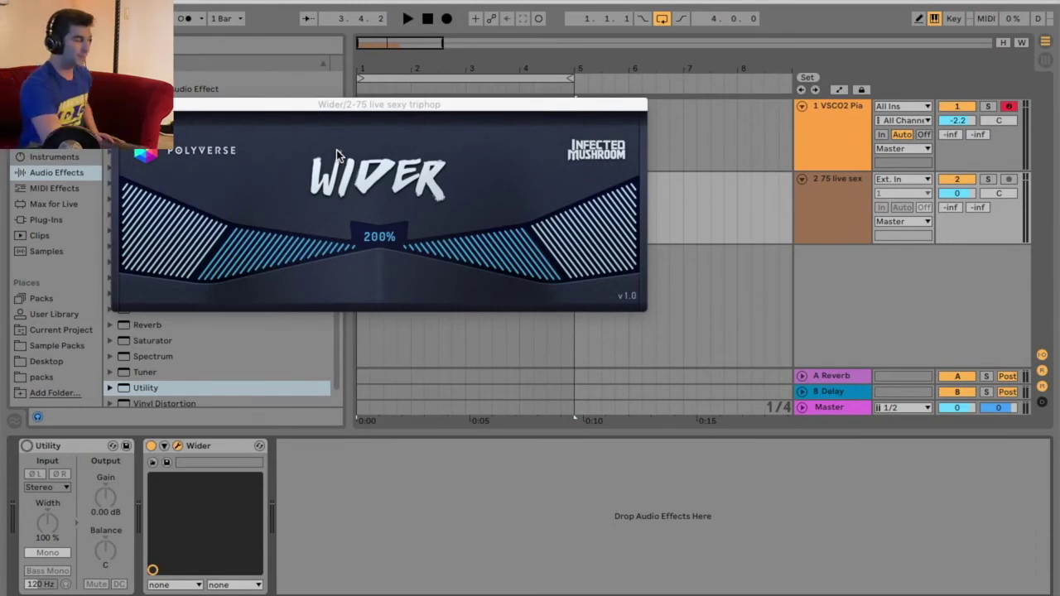
- A/B the drum break's Wider width between 0% and 200%, leave it at 0%, and close Wider
drag(424, 249, 391, 515)
drag(367, 238, 368, 124)
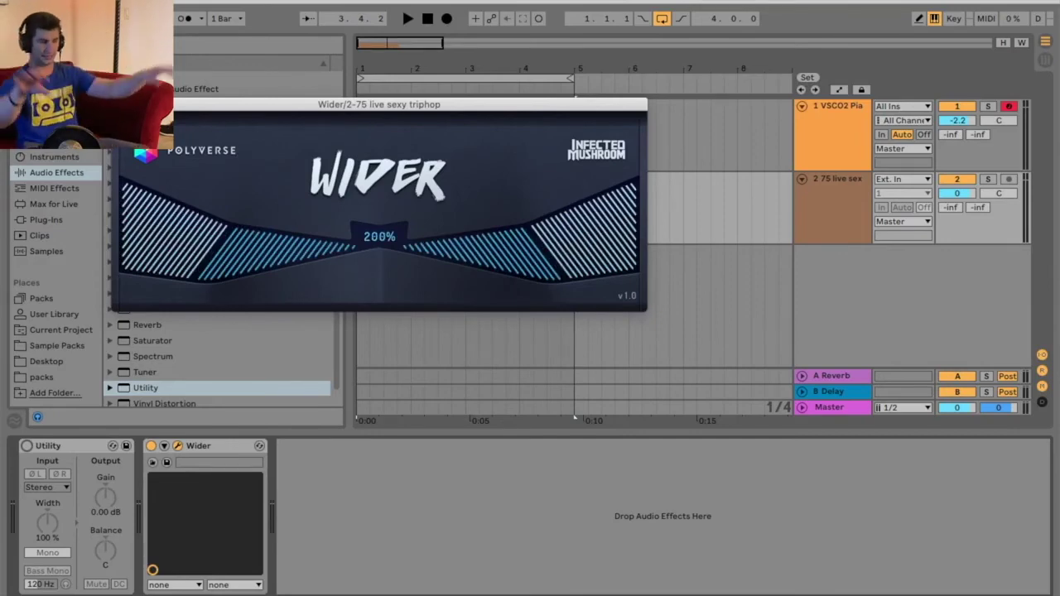
drag(379, 237, 404, 526)
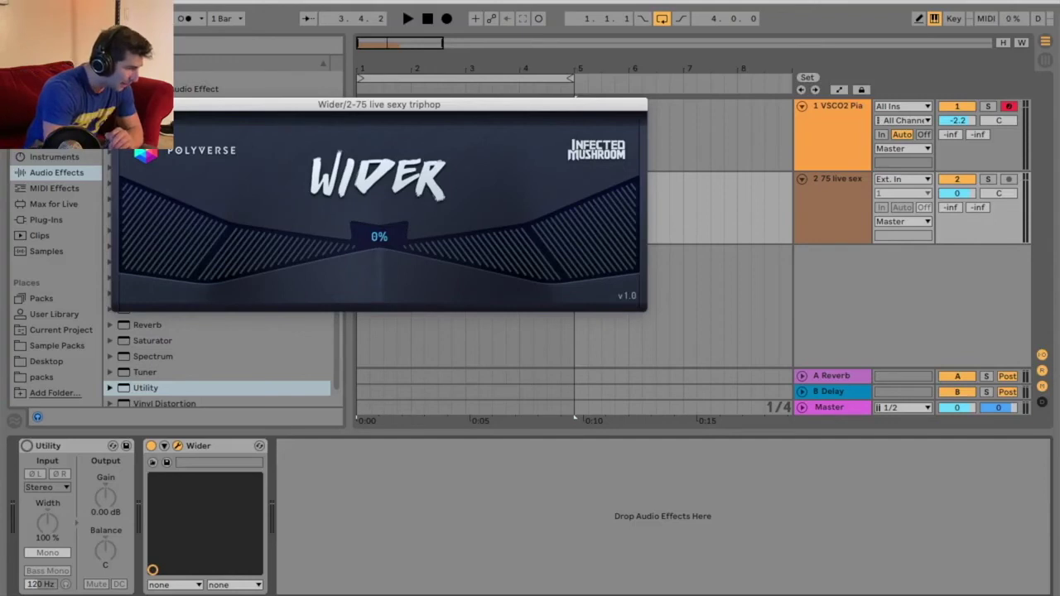
click(117, 105)
- Delete Utility from the drum break and import Berimbau VOCALS.als from User Library as track 3
click(95, 446)
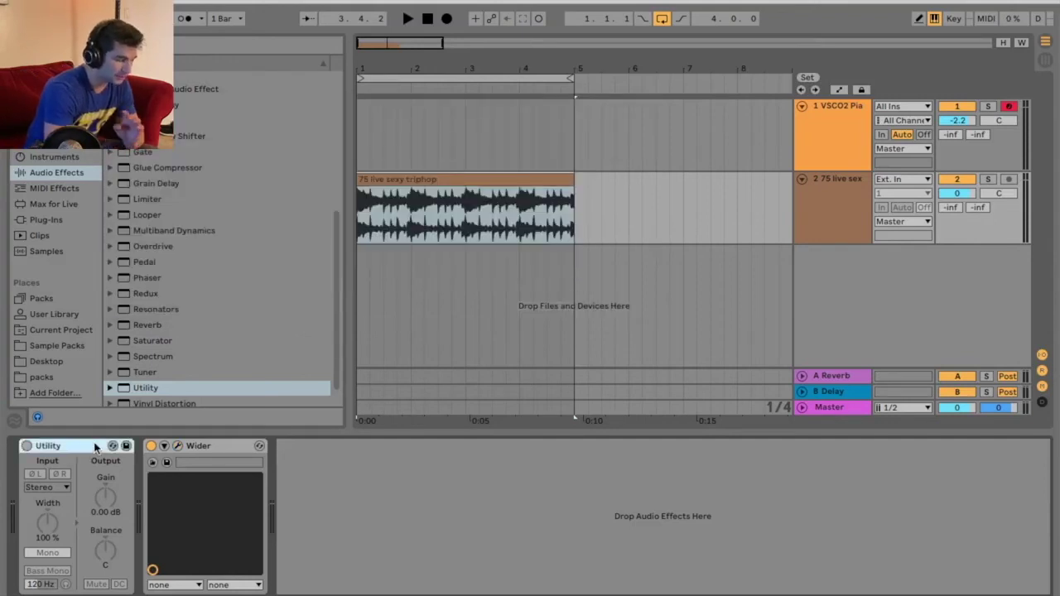
key(Delete)
click(54, 314)
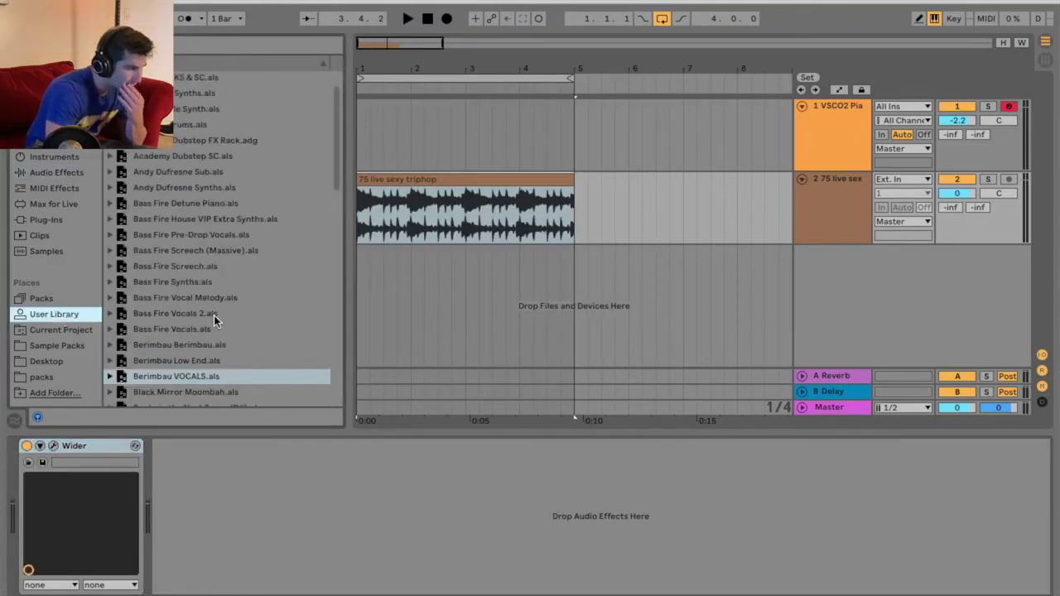
scroll(232, 316, down, 6)
click(186, 109)
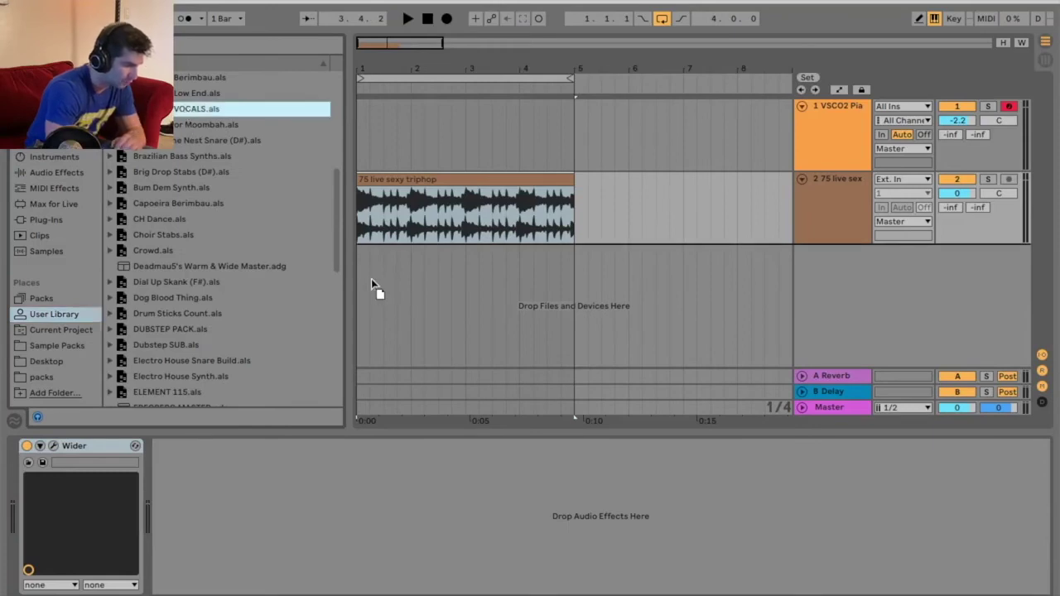
drag(370, 279, 371, 284)
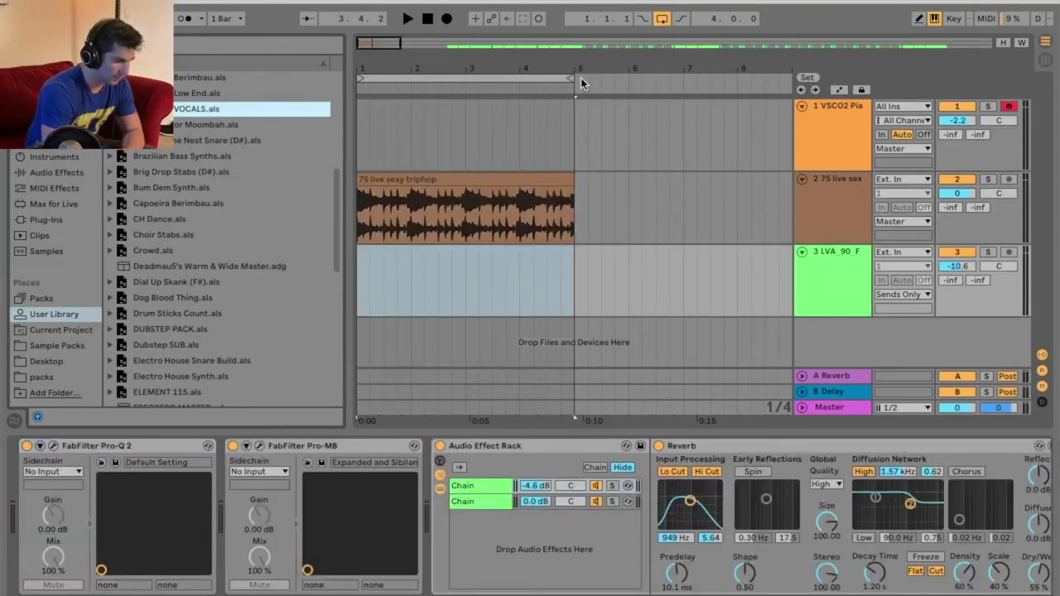
- Zoom to bars 17–23, solo the vocal track, route it to Master, and audition it
drag(581, 78, 395, 72)
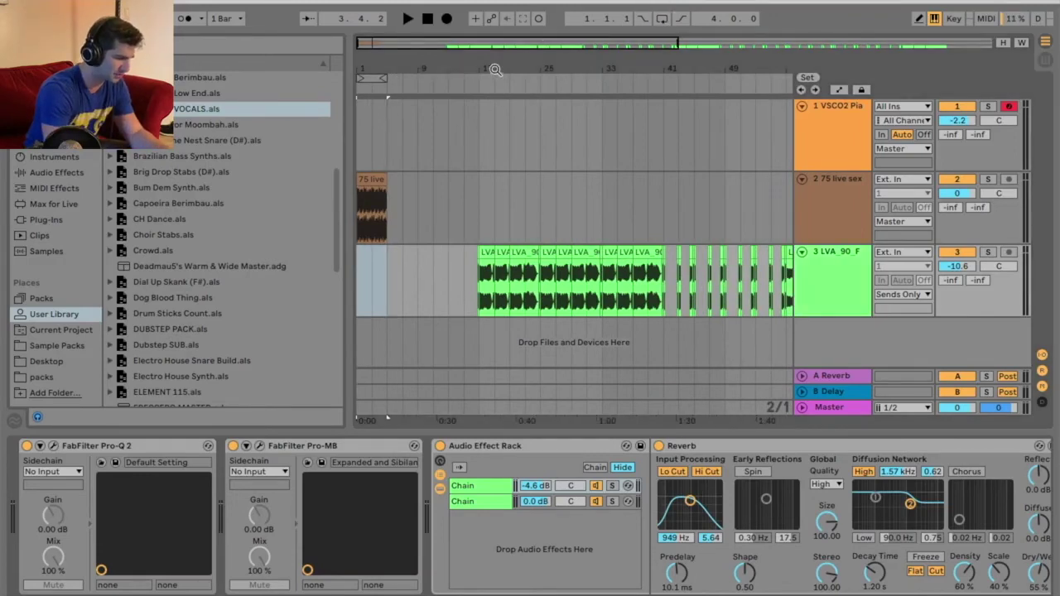
drag(496, 69, 583, 50)
click(987, 252)
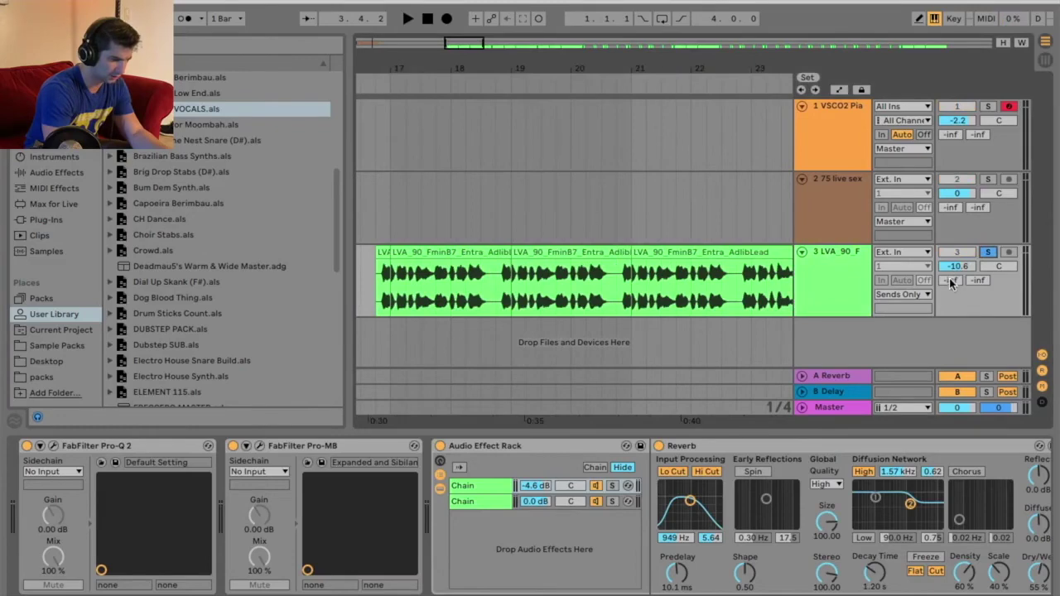
click(913, 296)
click(891, 333)
key(space)
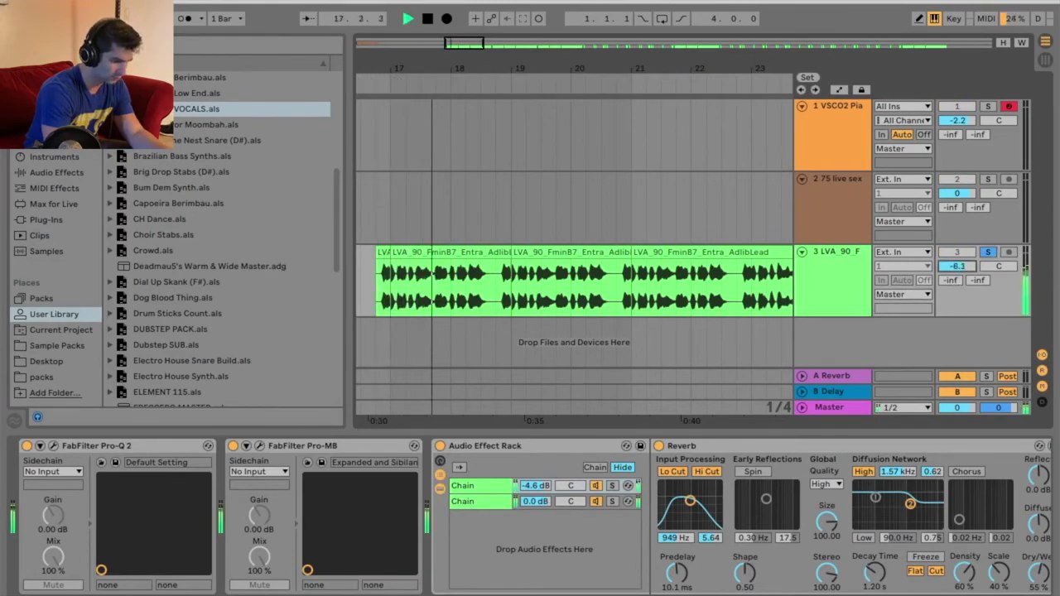
key(space)
- Browse the packs folder in the browser, then list the installed plug-ins
scroll(530, 514, right, 5)
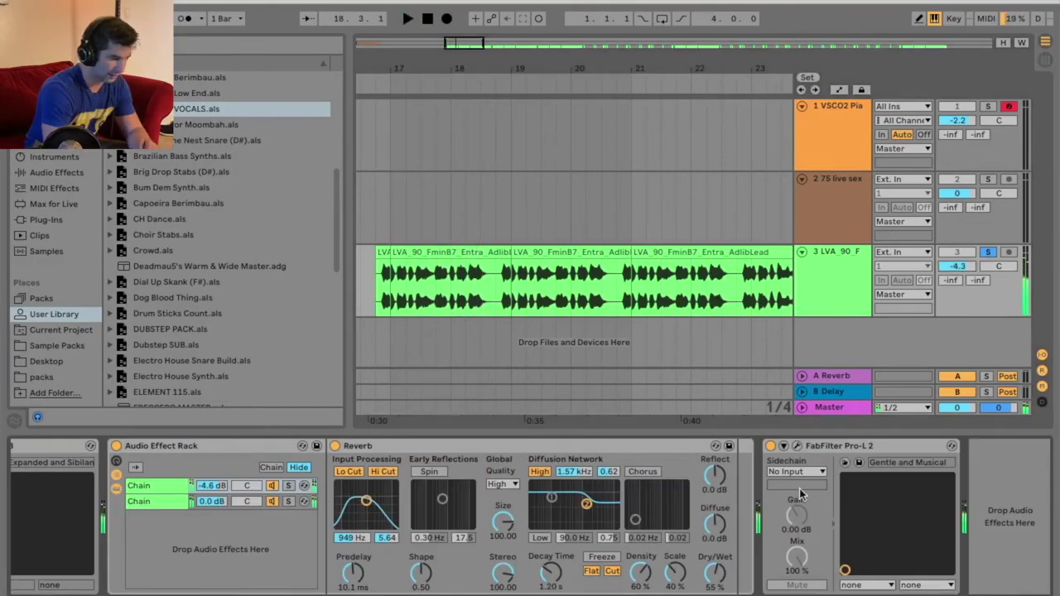
scroll(135, 362, down, 5)
click(86, 376)
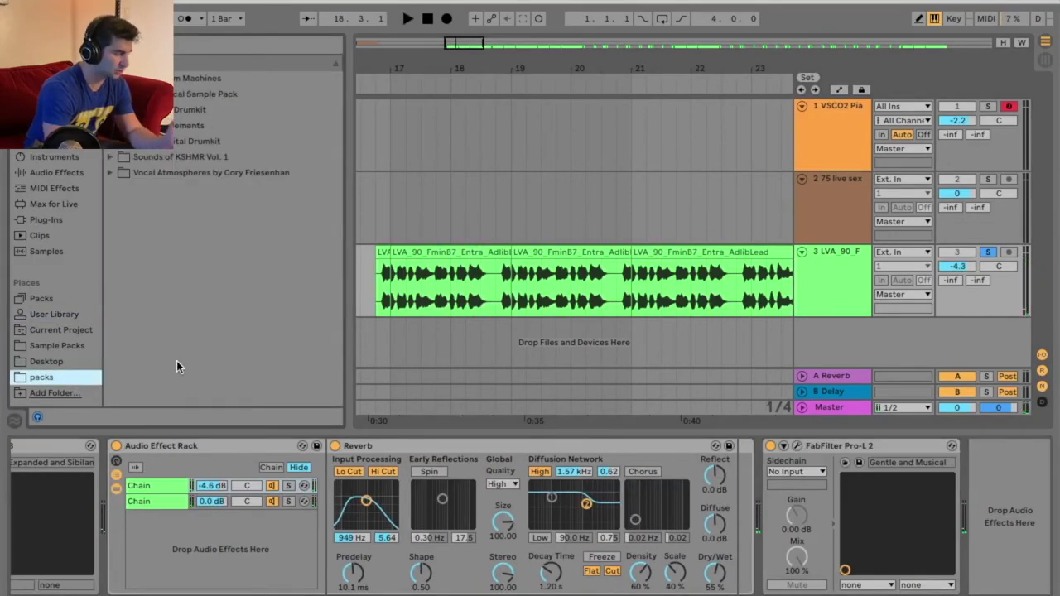
click(55, 221)
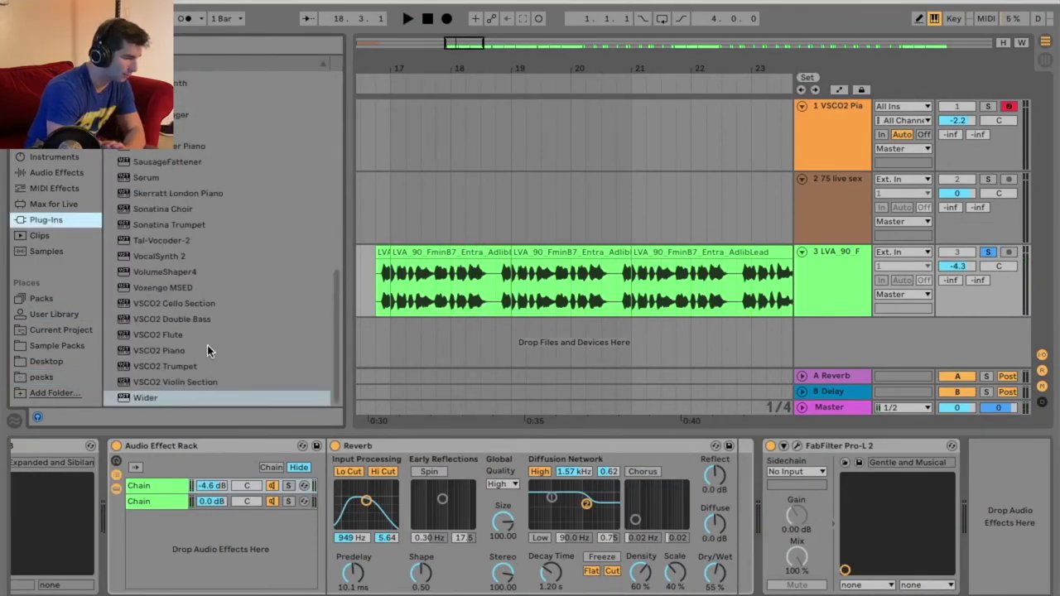
- Load Wider onto the vocal track, placed ahead of FabFilter Pro-L 2
double_click(181, 397)
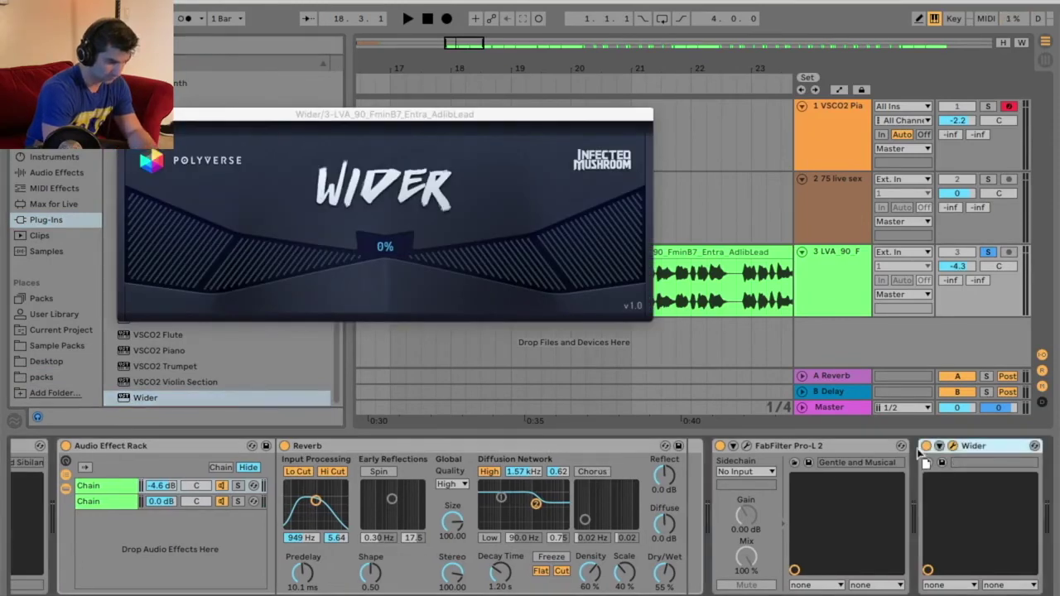
drag(919, 454, 757, 462)
key(space)
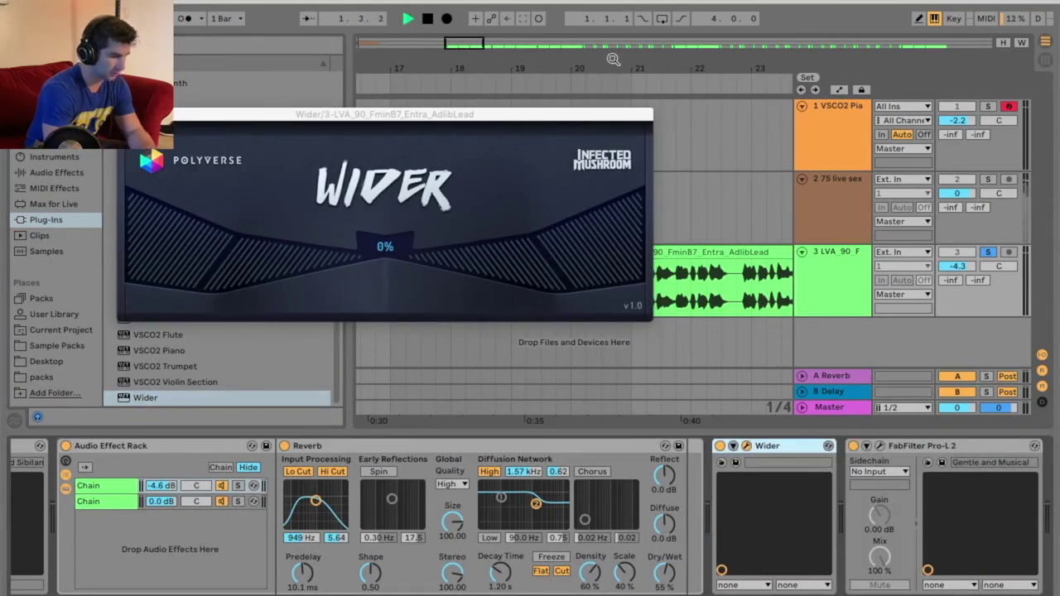
drag(525, 116, 499, 286)
key(space)
- Play the vocals from a chosen point and raise Wider's width from 0% to 100%
drag(530, 73, 426, 79)
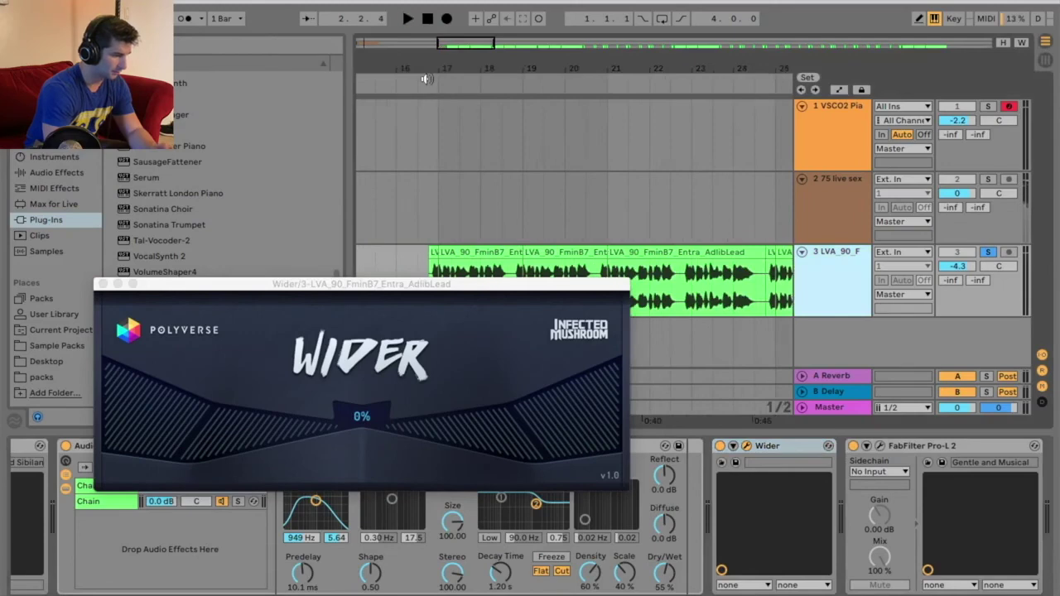
click(427, 79)
drag(430, 283, 437, 137)
drag(369, 267, 377, 139)
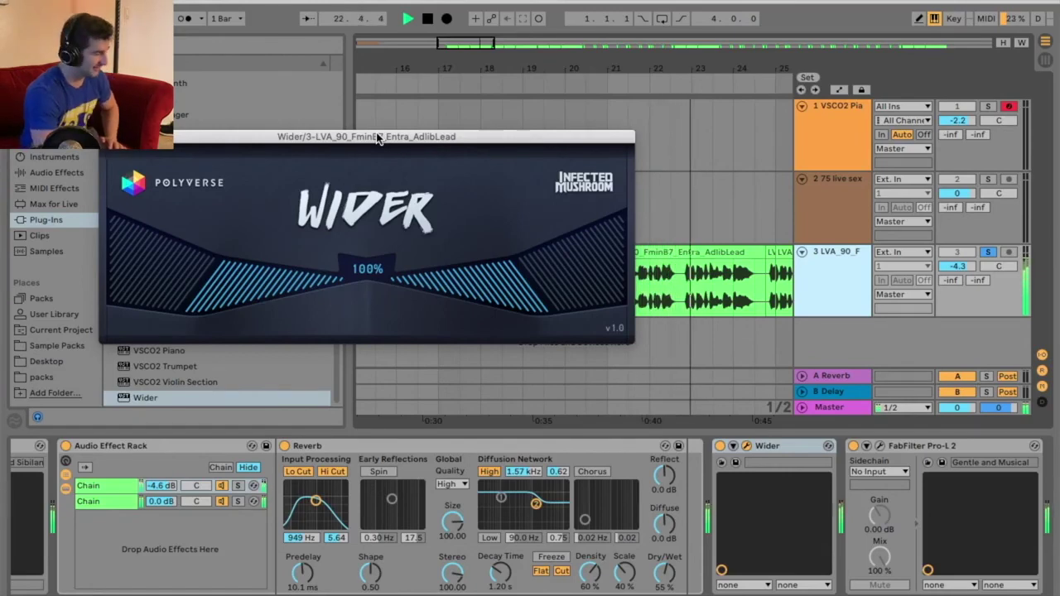
- Push the LVA_90 vocal's Wider width from 100% to 200% during playback, then stop
drag(367, 280, 388, 121)
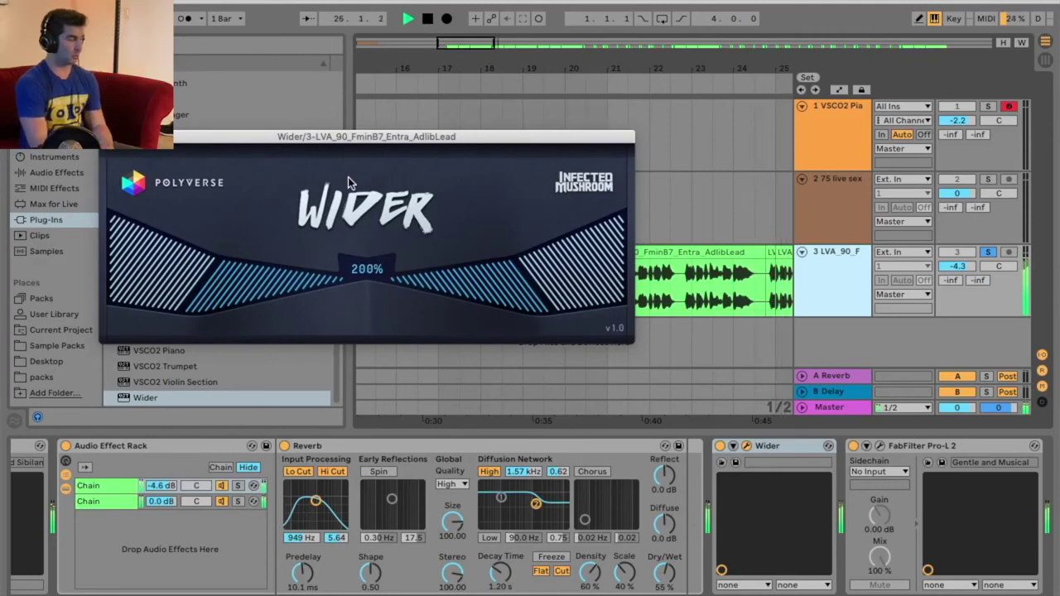
key(space)
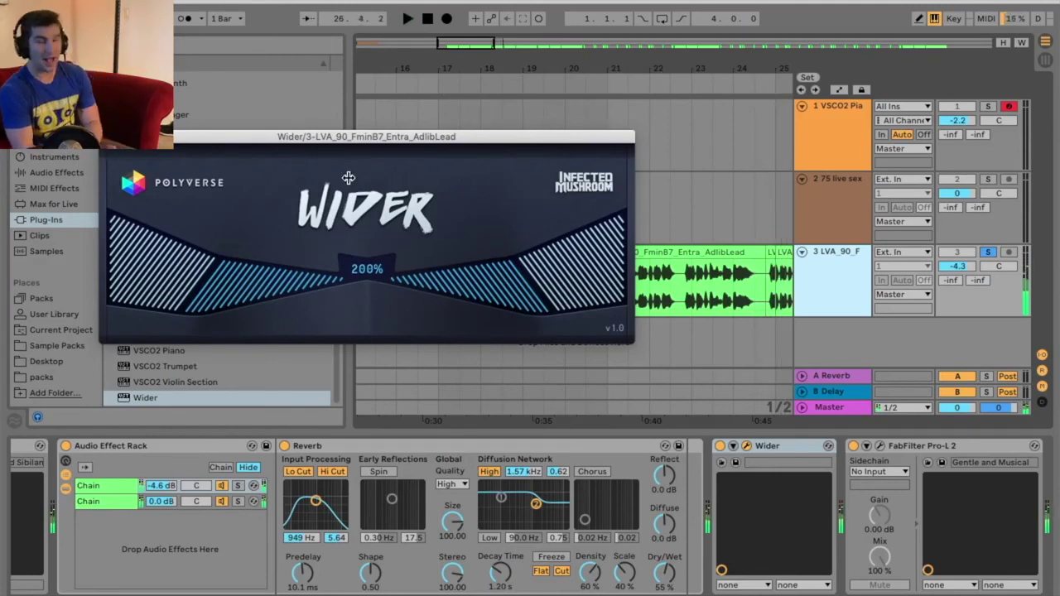